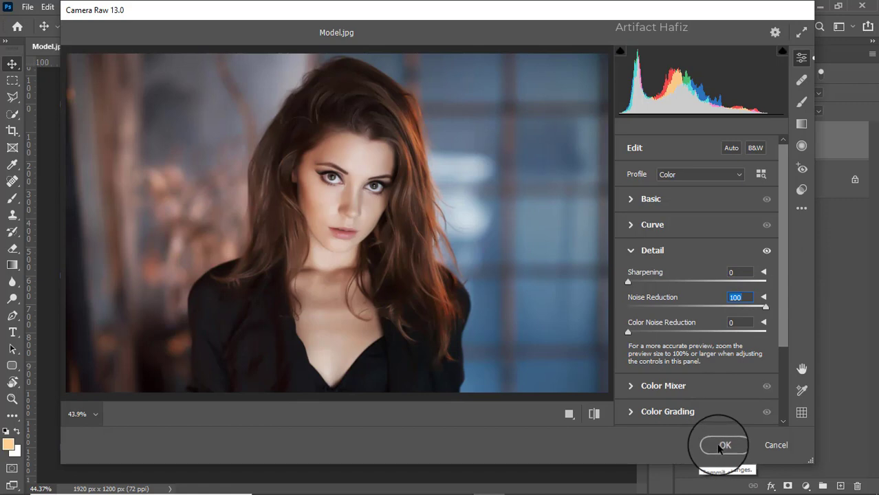
- Apply the Camera Raw filter with Noise Reduction 100 and compare the Background copy layer with the original beneath it
click(719, 447)
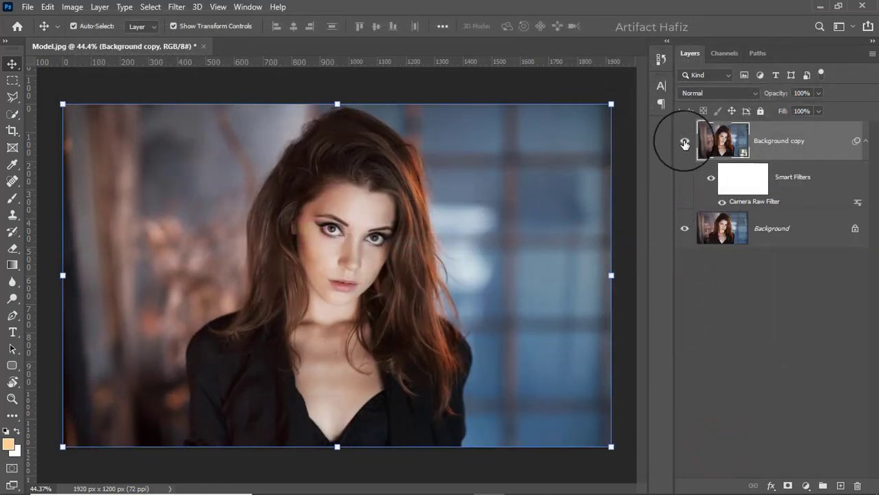
click(685, 141)
click(685, 141)
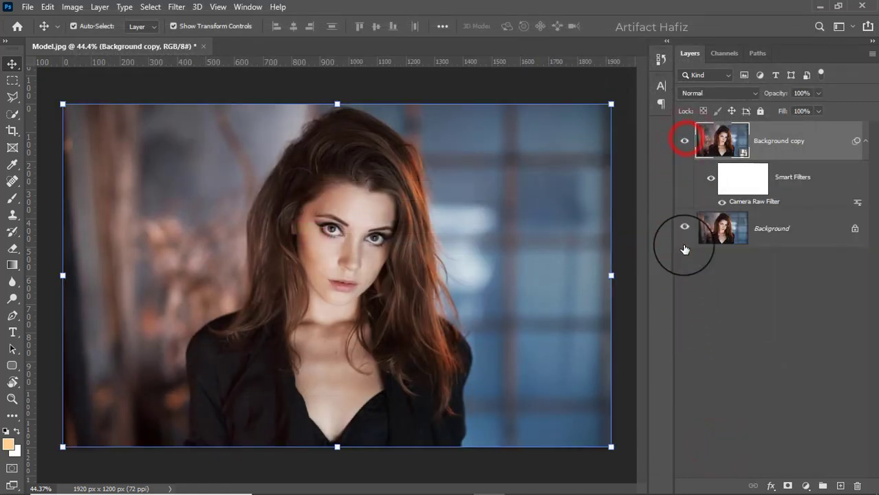
- Add a white layer mask to Background copy and set up a black Soft Round brush at 100% opacity and flow
click(785, 487)
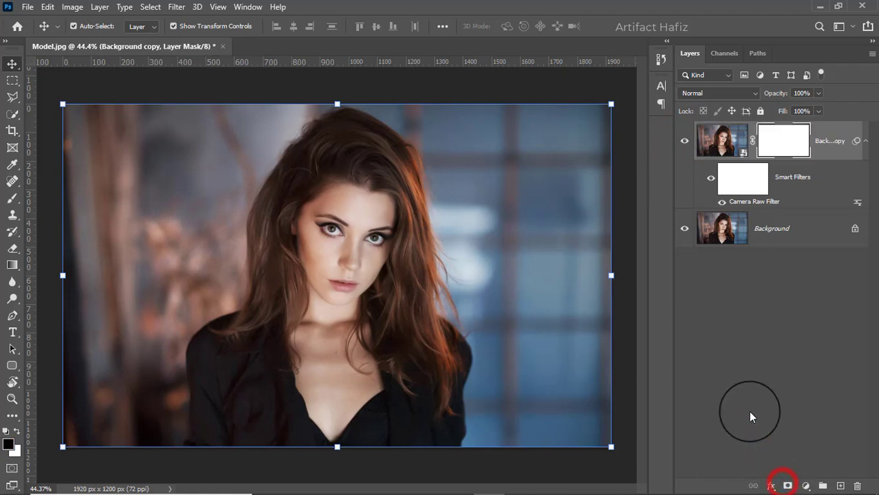
click(12, 197)
click(95, 26)
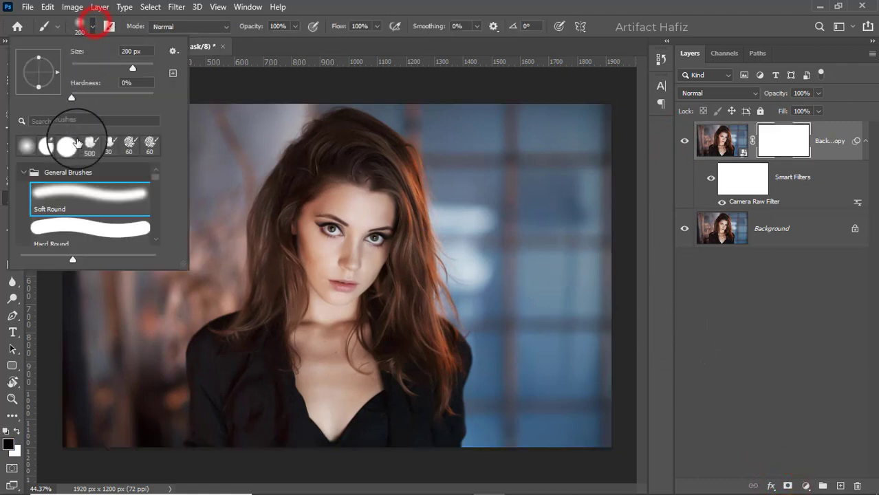
click(79, 199)
click(295, 27)
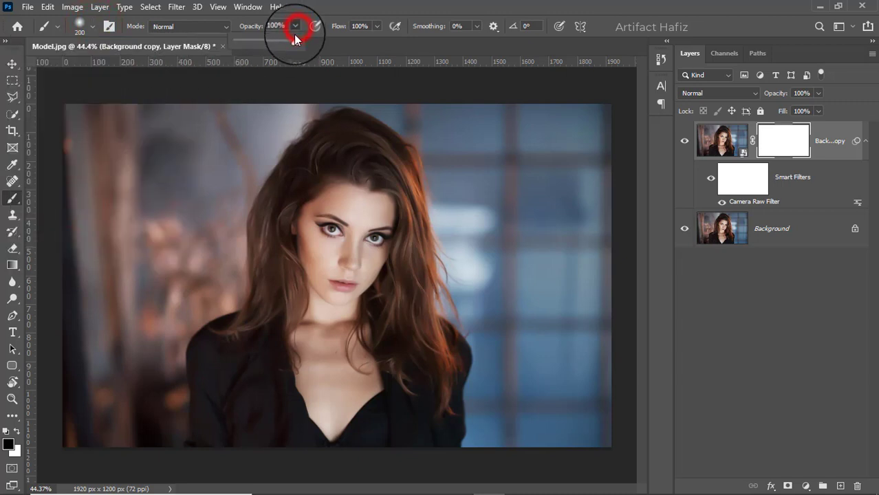
click(375, 27)
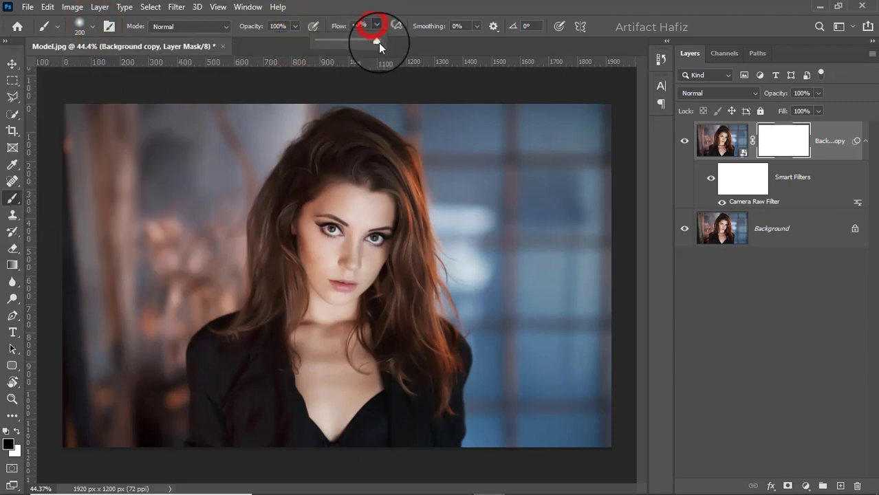
click(6, 433)
click(16, 431)
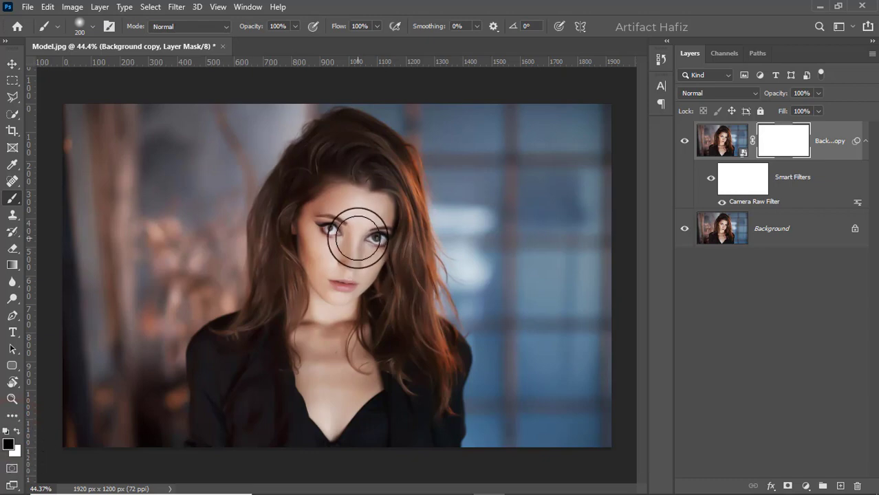
- Paint black on the mask over both eyebrows and eyes with a 30 to 35 px brush to restore their detail
mouse_move(358, 238)
mouse_down()
mouse_move(309, 227)
mouse_move(312, 210)
mouse_up()
scroll(313, 209, up, 8)
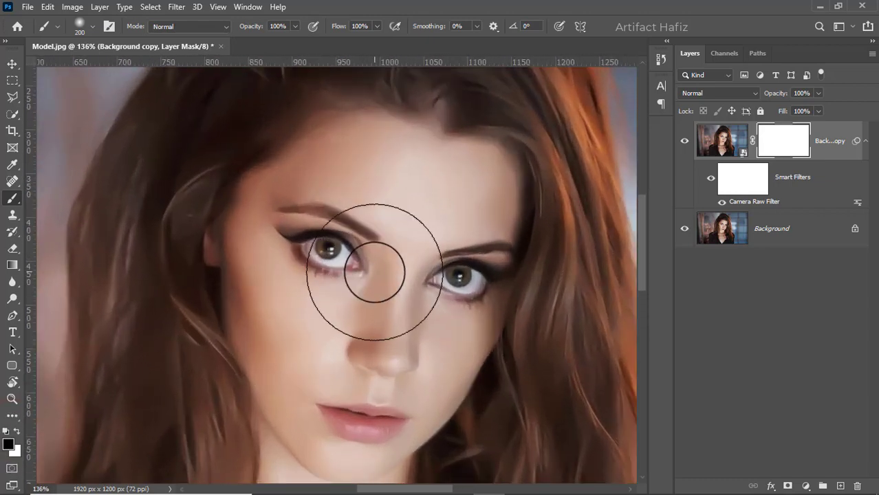
drag(375, 272, 355, 234)
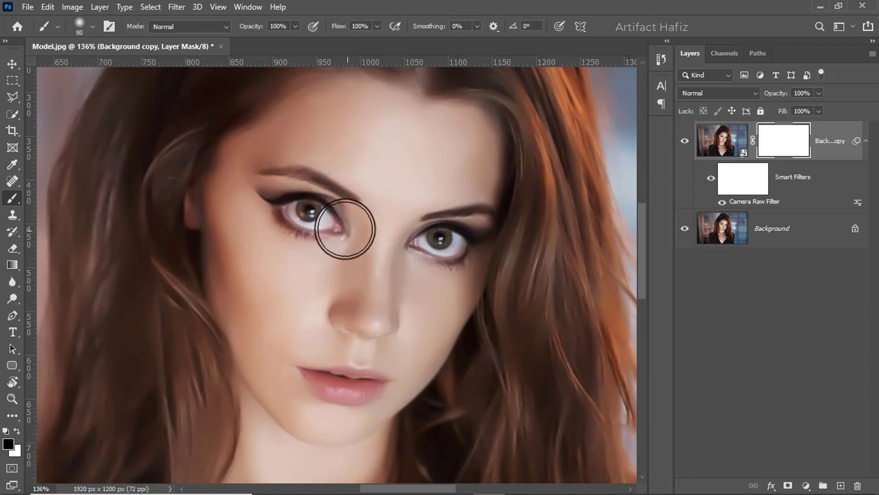
key([)
key([)
key([)
key([)
key([)
key([)
key([)
key([)
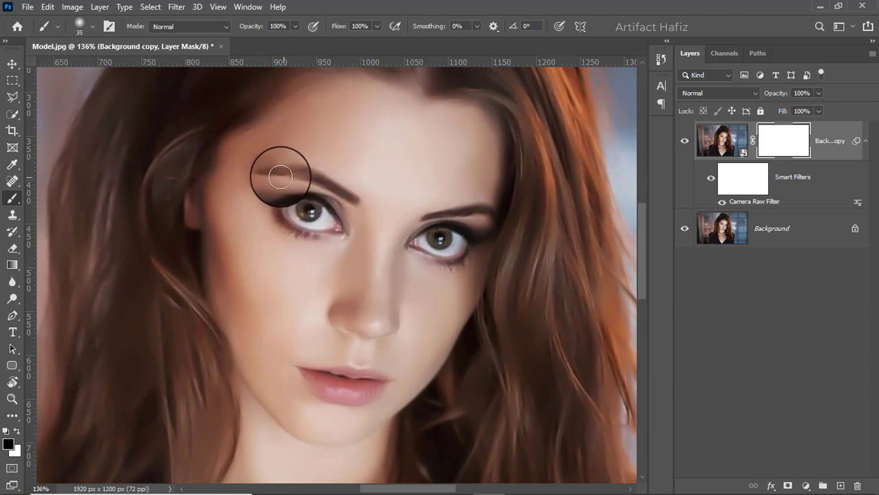
mouse_move(280, 178)
mouse_down()
mouse_move(265, 173)
mouse_move(294, 167)
mouse_move(359, 197)
mouse_up()
mouse_move(261, 196)
mouse_down()
mouse_move(329, 202)
mouse_move(326, 229)
mouse_move(285, 216)
mouse_move(311, 212)
mouse_move(338, 230)
mouse_move(284, 221)
mouse_move(335, 232)
mouse_up()
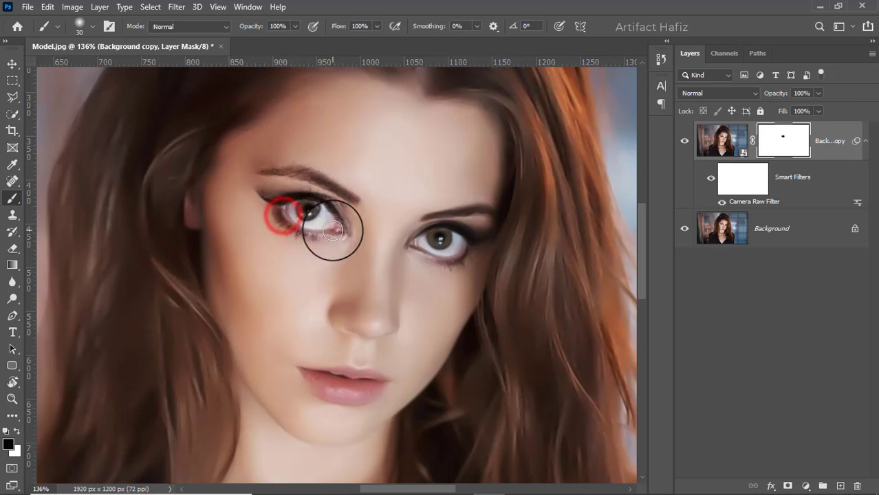
mouse_move(431, 217)
mouse_down()
mouse_move(500, 222)
mouse_move(466, 211)
mouse_move(486, 215)
mouse_move(492, 229)
mouse_move(424, 235)
mouse_move(471, 238)
mouse_move(454, 256)
mouse_move(414, 245)
mouse_move(467, 242)
mouse_move(472, 257)
mouse_move(439, 263)
mouse_up()
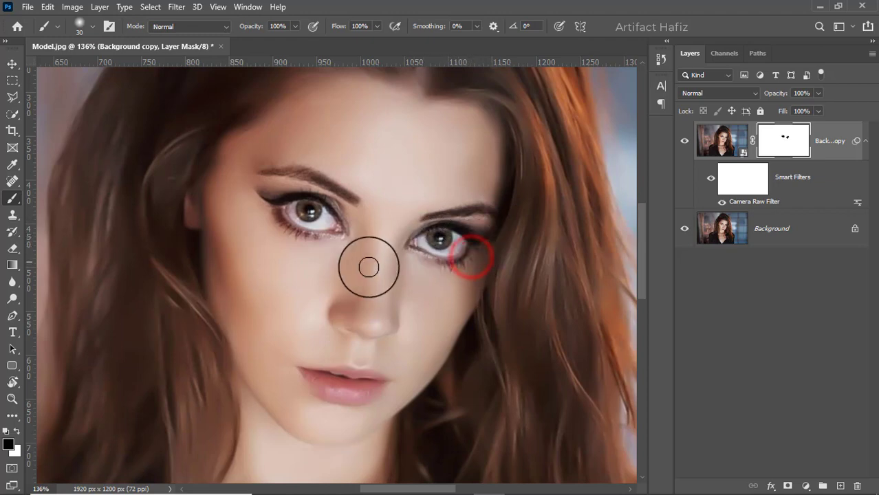
- Restore the original detail of the nose and lips by painting black on the mask with the 30 px brush
mouse_move(335, 306)
mouse_down()
mouse_move(392, 335)
mouse_move(350, 331)
mouse_move(399, 312)
mouse_move(399, 324)
mouse_move(390, 256)
mouse_up()
mouse_move(390, 259)
mouse_down()
mouse_move(386, 285)
mouse_move(373, 259)
mouse_move(369, 269)
mouse_up()
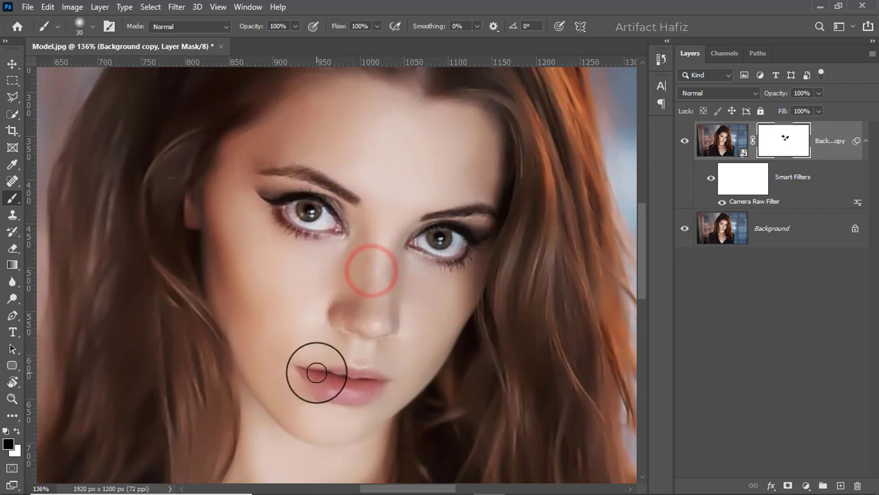
drag(300, 373, 365, 386)
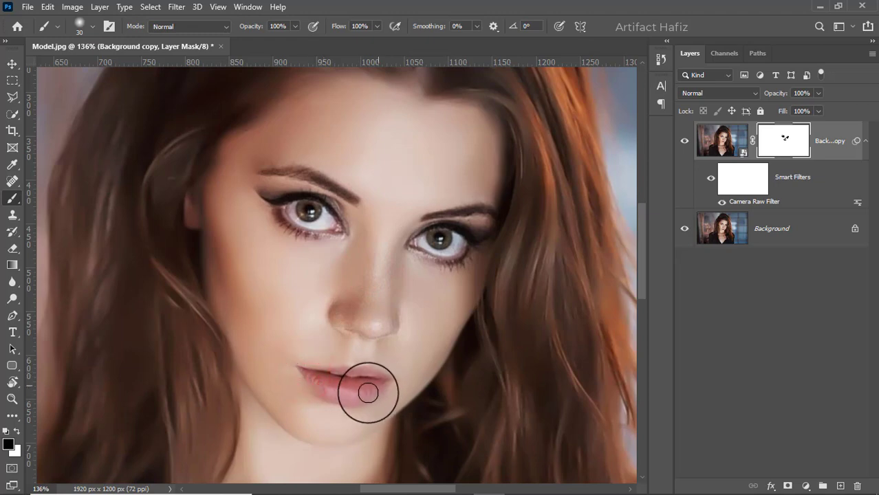
mouse_move(306, 378)
mouse_down()
mouse_move(337, 394)
mouse_move(365, 397)
mouse_move(379, 377)
mouse_up()
mouse_move(353, 341)
mouse_down()
mouse_move(355, 361)
mouse_move(380, 348)
mouse_move(355, 365)
mouse_move(385, 381)
mouse_up()
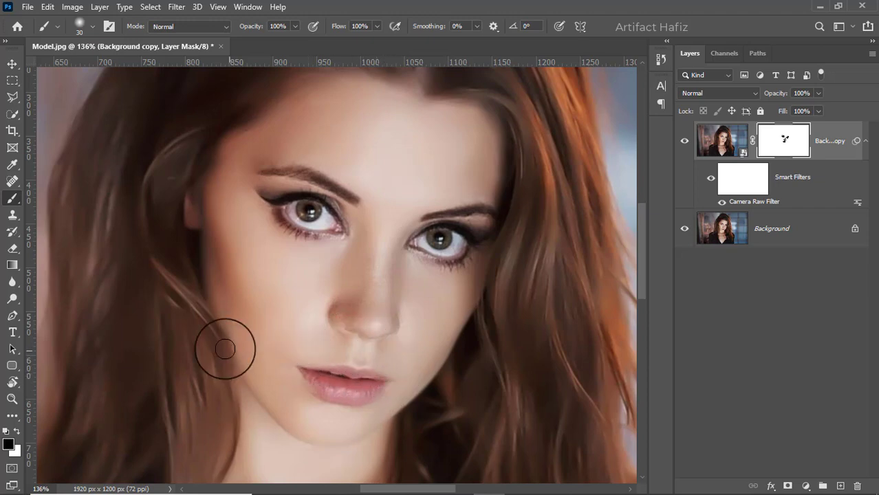
- Paint black on the mask along the cheeks, jawline and chin to bring back the face's outline
mouse_move(202, 298)
mouse_down()
mouse_move(232, 366)
mouse_move(274, 414)
mouse_up()
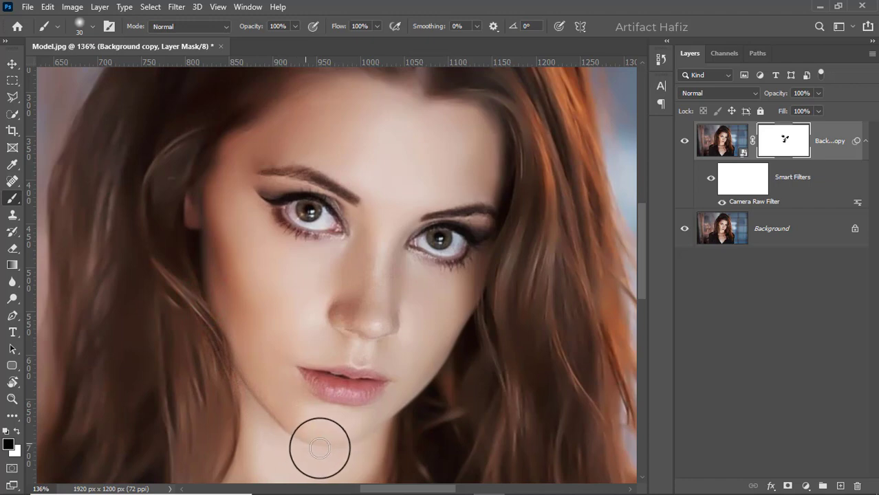
drag(353, 445, 372, 435)
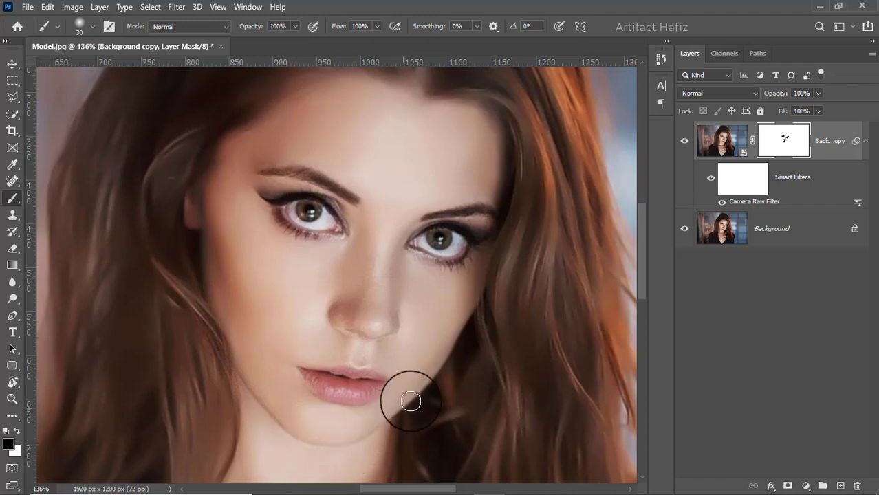
drag(458, 332, 477, 299)
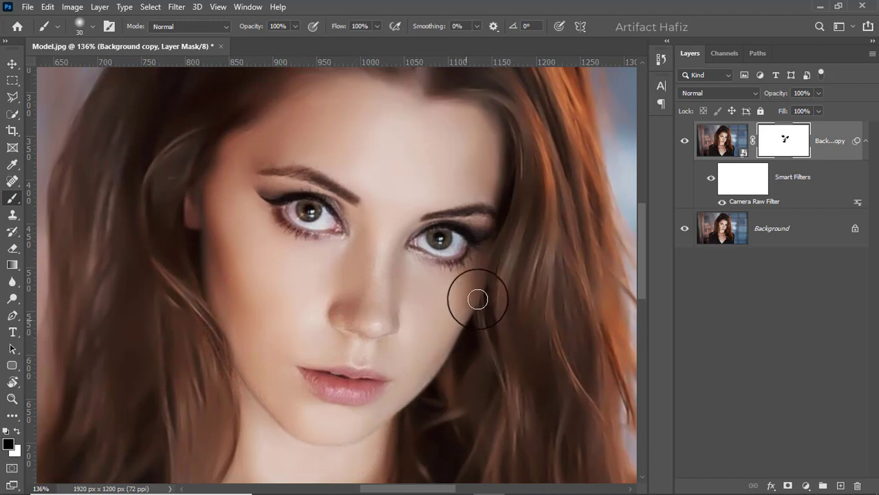
- Partly restore the hair at the crown and beside the blue background by painting the mask at 31% opacity with a 100 to 125 px brush
scroll(314, 320, down, 5)
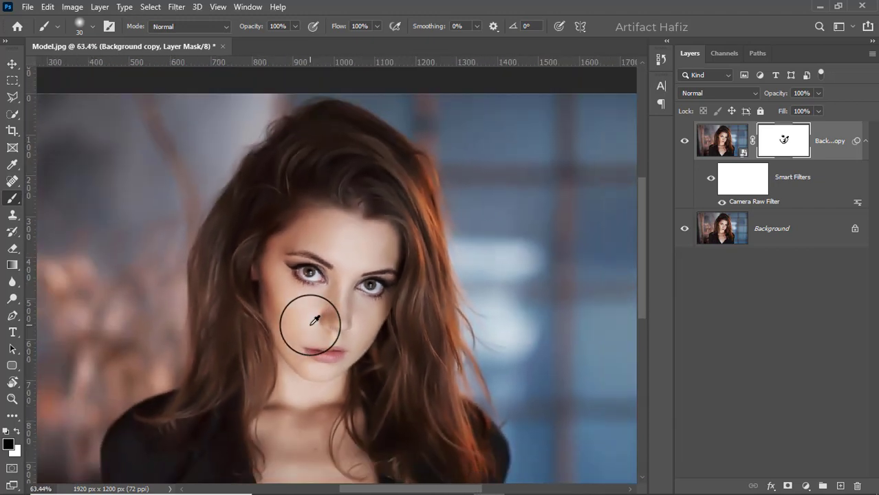
drag(323, 323, 323, 298)
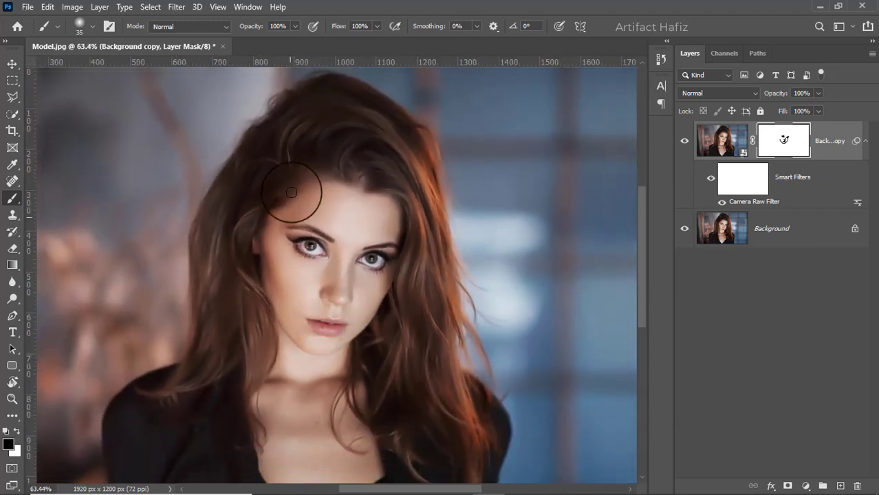
key(bracketright)
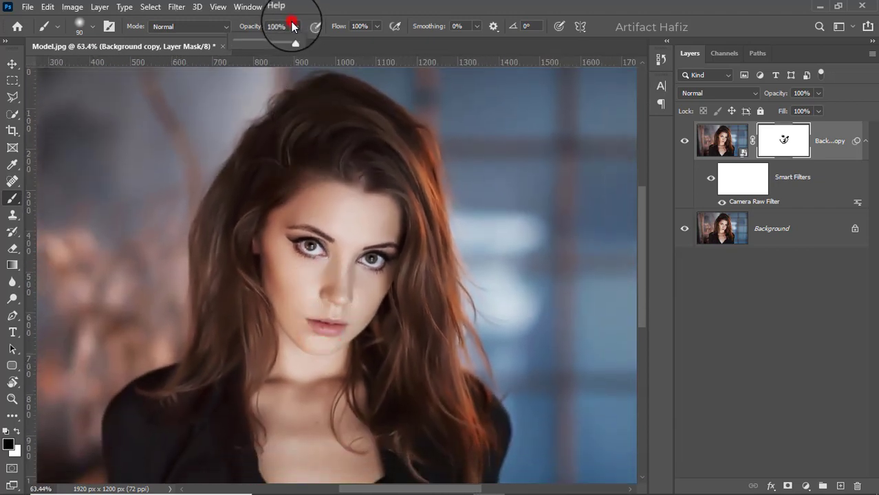
drag(295, 27, 253, 41)
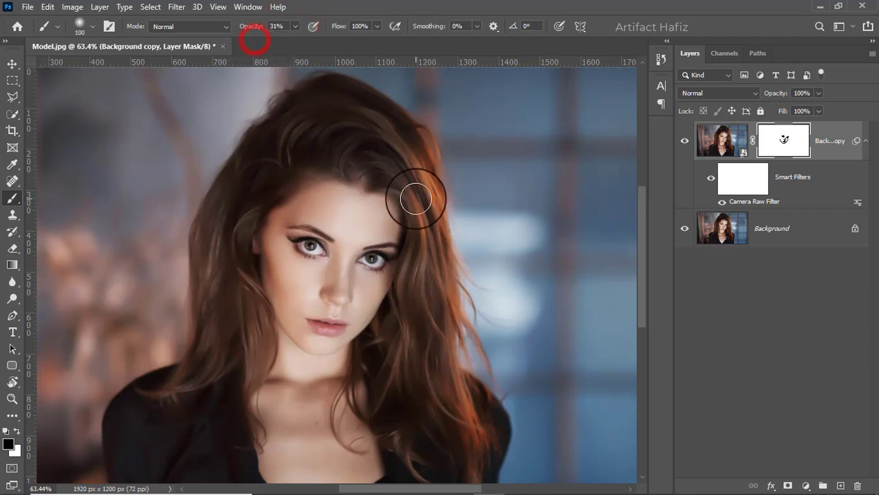
click(305, 153)
mouse_move(383, 162)
mouse_down()
mouse_move(401, 180)
mouse_move(295, 161)
mouse_up()
mouse_move(294, 161)
mouse_down()
mouse_move(354, 154)
mouse_move(319, 136)
mouse_move(327, 133)
mouse_move(406, 158)
mouse_move(446, 230)
mouse_move(427, 204)
mouse_move(423, 383)
mouse_move(414, 269)
mouse_move(421, 399)
mouse_move(423, 240)
mouse_move(433, 402)
mouse_up()
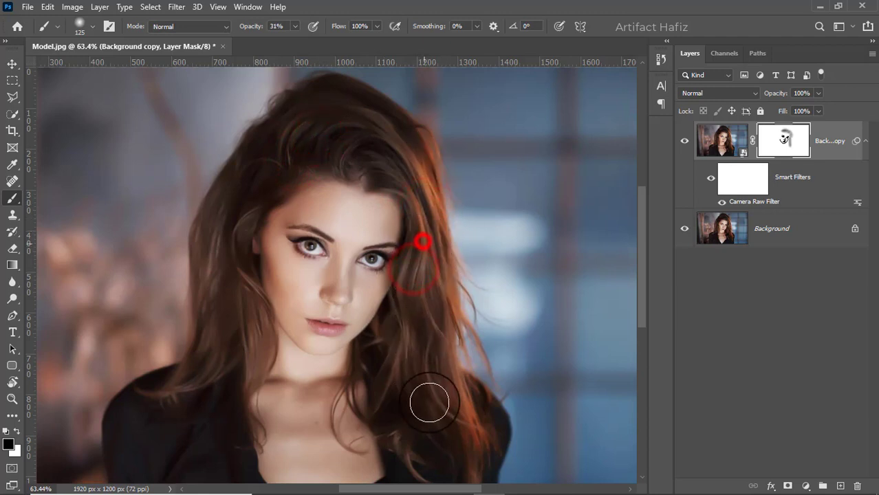
drag(426, 249, 458, 407)
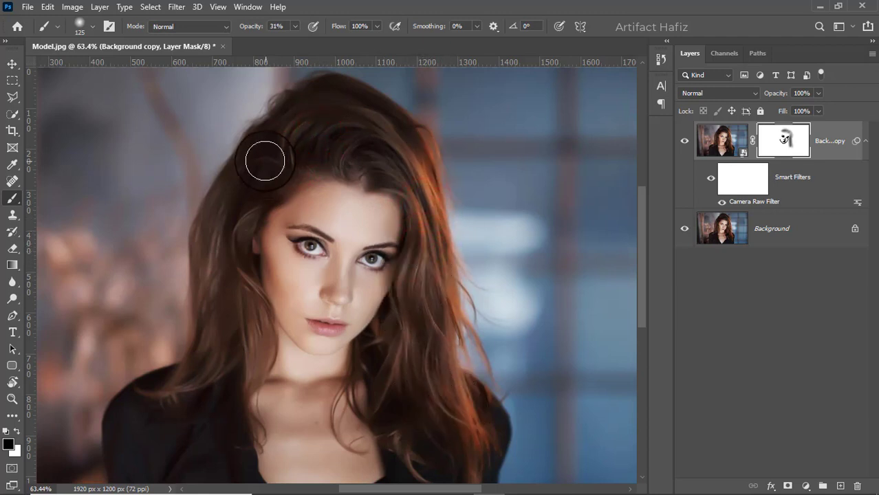
- Paint the mask at 31% opacity over the hair beside the blurred brown background with the 125 px brush
mouse_move(244, 198)
mouse_down()
mouse_move(226, 216)
mouse_move(236, 309)
mouse_move(226, 345)
mouse_up()
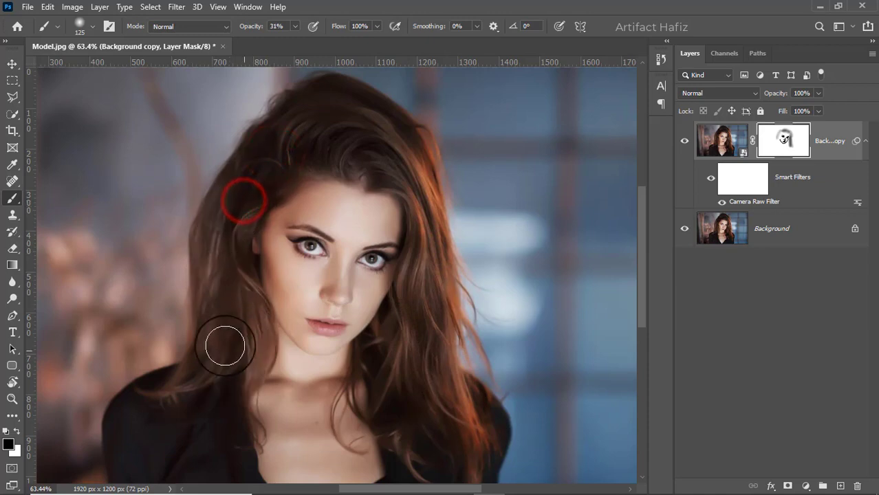
mouse_move(229, 243)
mouse_down()
mouse_move(259, 363)
mouse_move(230, 389)
mouse_up()
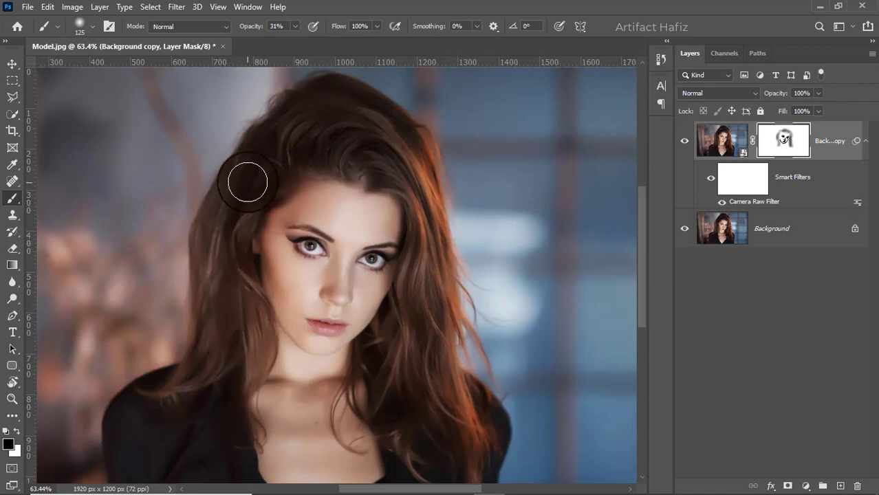
mouse_move(248, 182)
mouse_down()
mouse_move(234, 225)
mouse_move(227, 389)
mouse_up()
drag(241, 172, 204, 326)
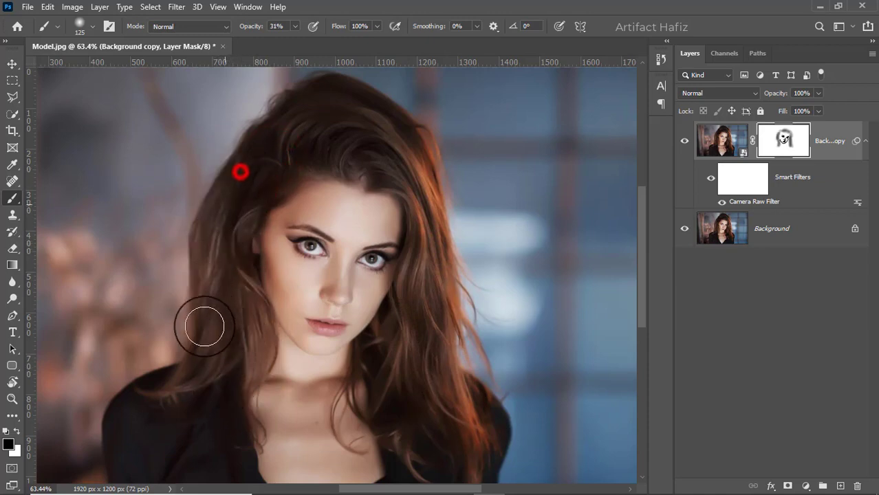
mouse_move(232, 277)
mouse_down()
mouse_move(235, 310)
mouse_move(258, 357)
mouse_up()
- Examine the masked face and hair up close and at full view, comparing the retouch with the original
scroll(257, 357, down, 4)
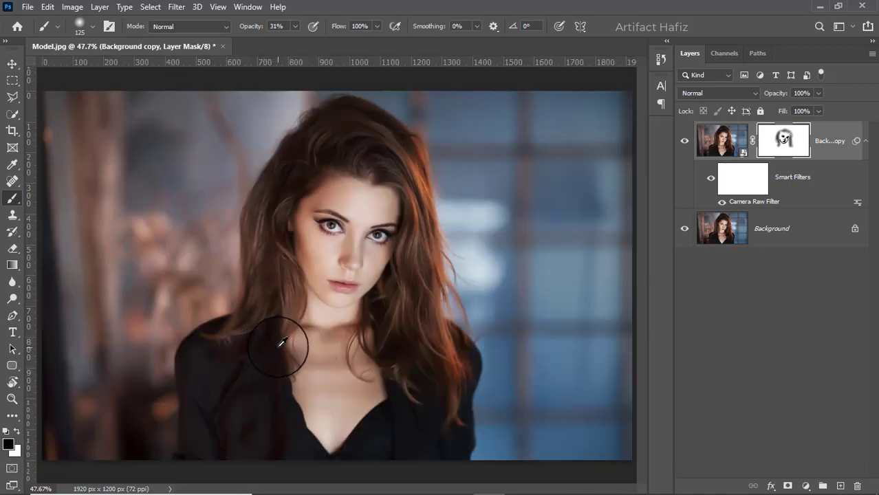
scroll(334, 334, up, 7)
scroll(346, 323, up, 4)
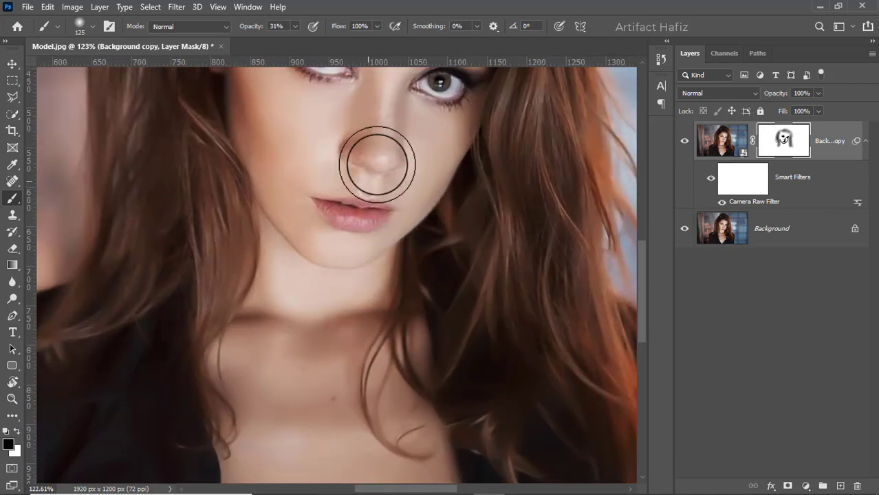
drag(384, 147, 382, 325)
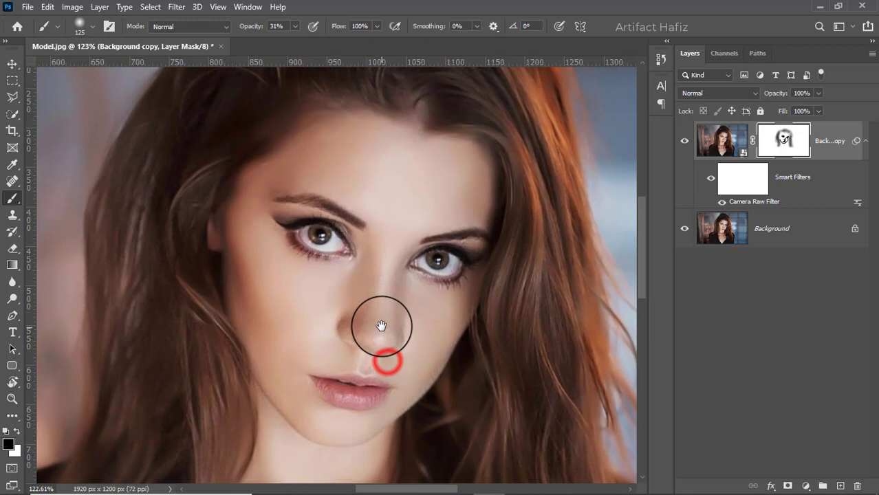
click(684, 143)
scroll(415, 301, down, 4)
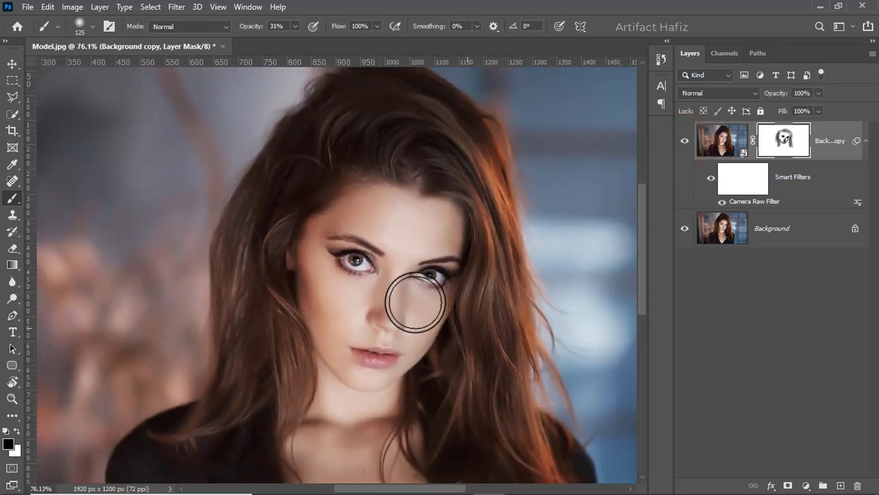
scroll(415, 301, down, 2)
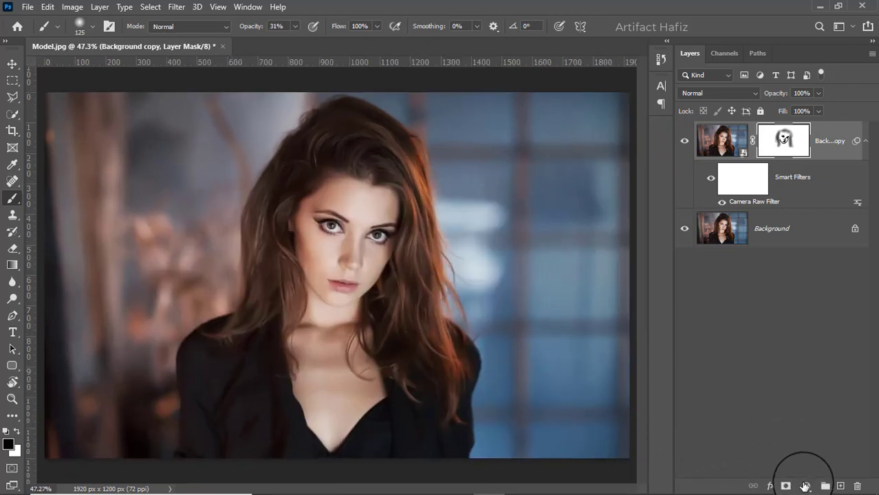
- Add a Curves adjustment layer and pull a shadow point and a highlight point slightly below the RGB diagonal to darken the portrait
click(805, 486)
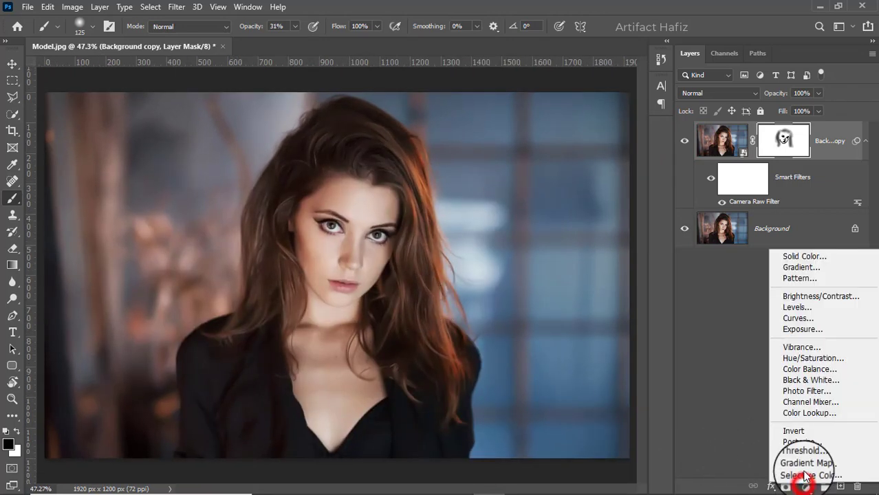
click(810, 320)
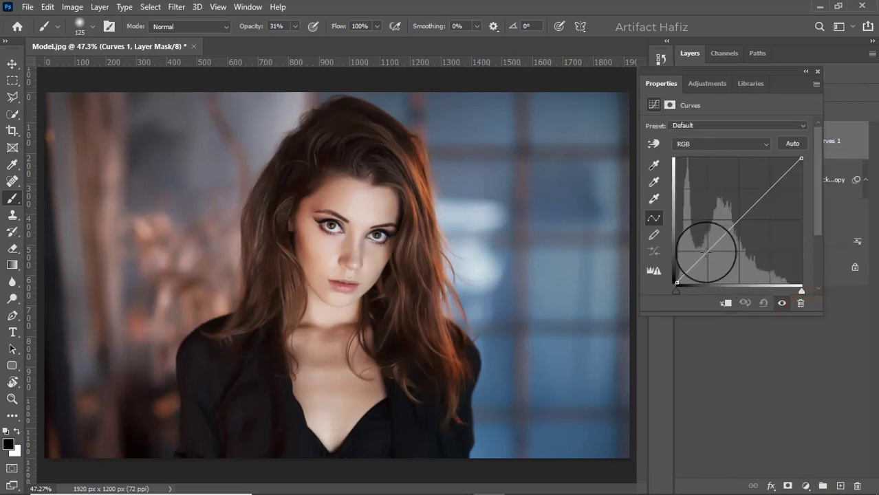
click(706, 252)
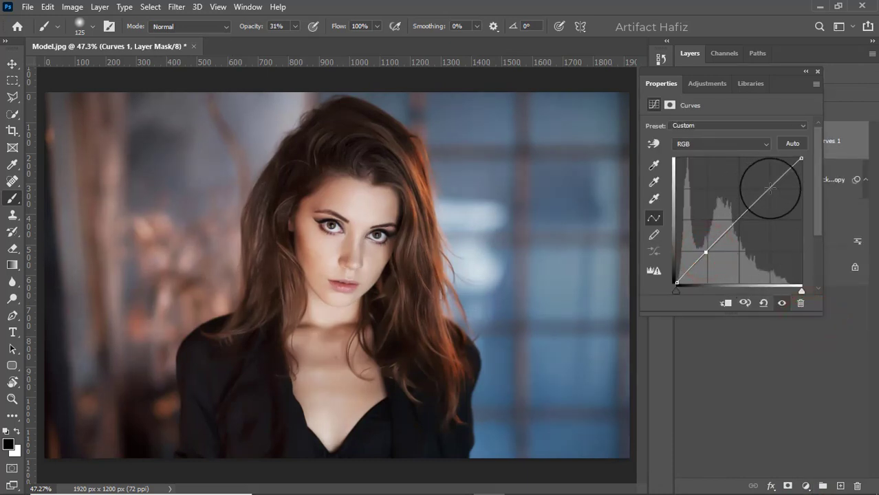
drag(771, 187, 768, 185)
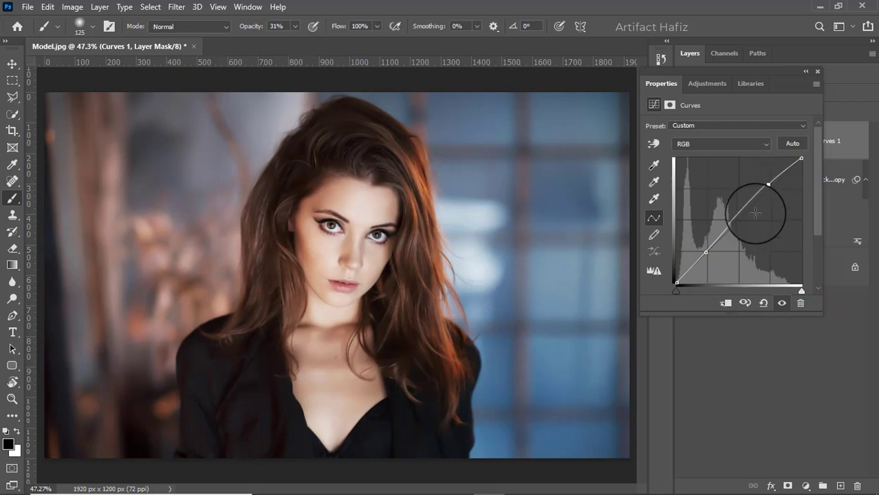
drag(706, 253, 707, 257)
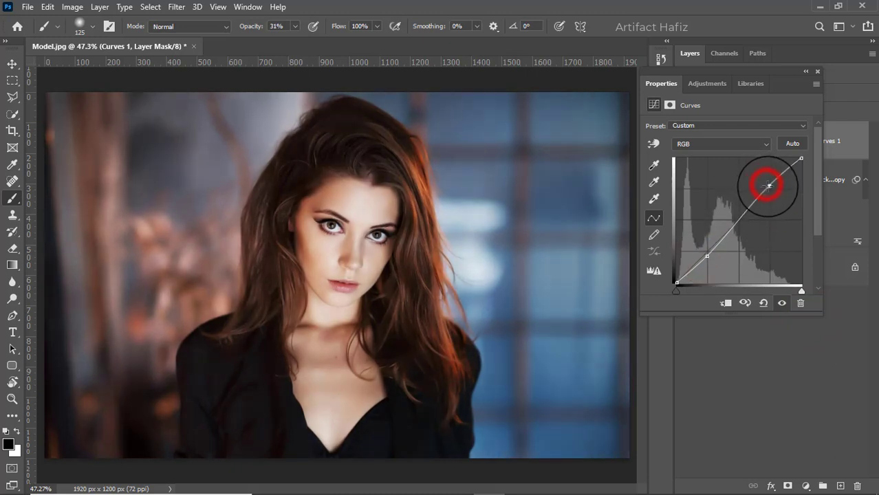
drag(771, 188, 775, 191)
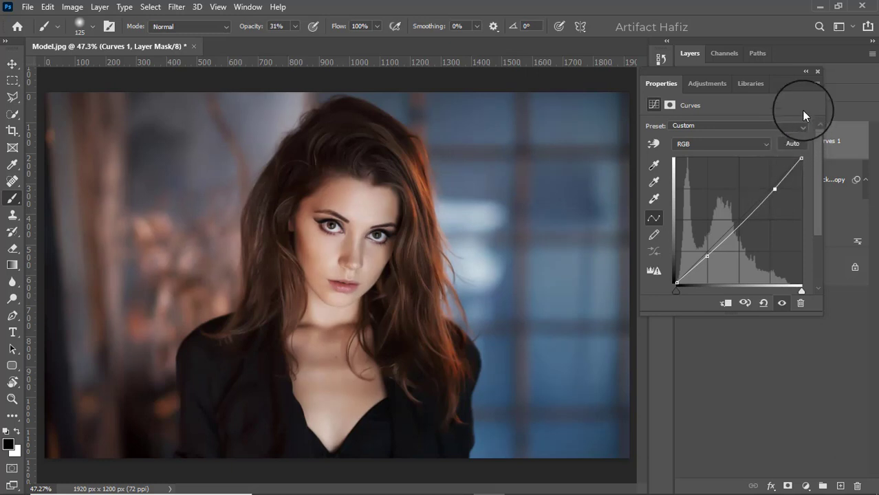
click(818, 71)
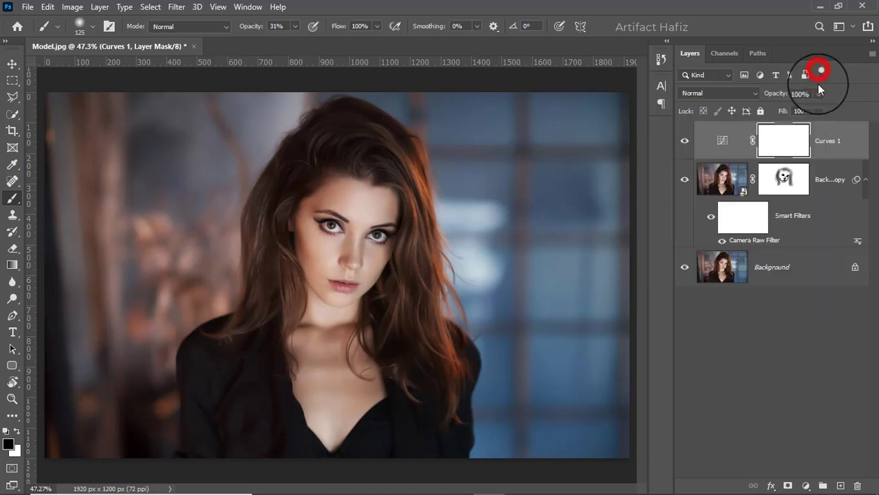
- Add a Vibrance adjustment layer above the Curves layer with vibrance at +6
click(807, 486)
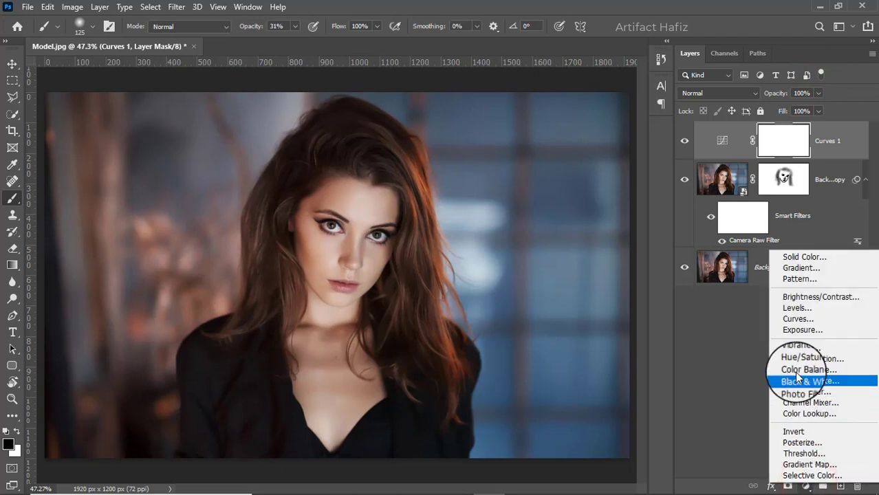
click(797, 350)
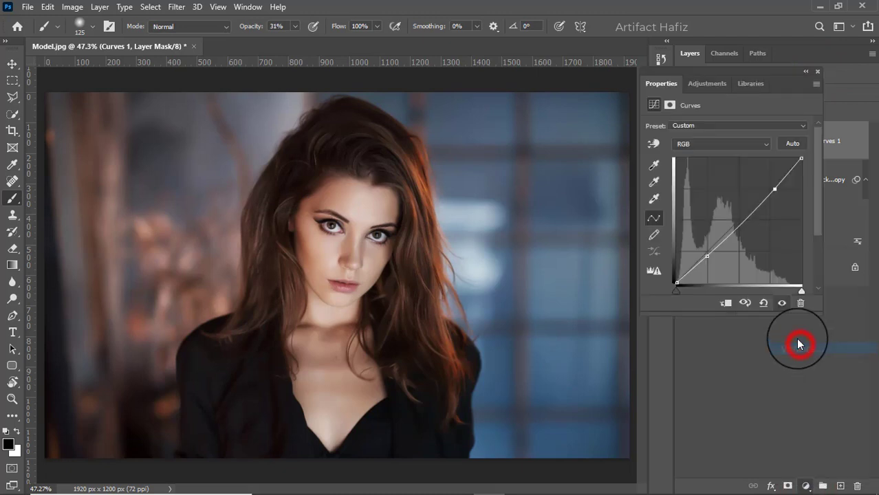
mouse_move(726, 139)
mouse_down()
mouse_move(718, 141)
mouse_move(731, 143)
mouse_up()
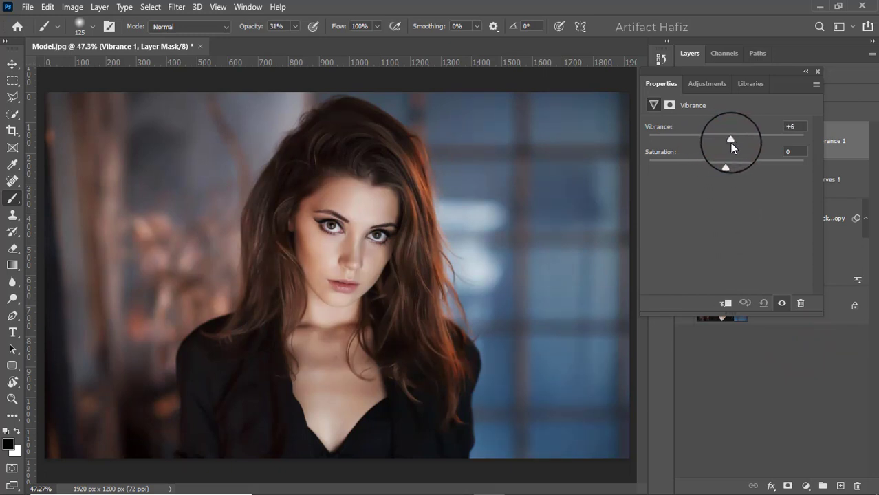
click(817, 71)
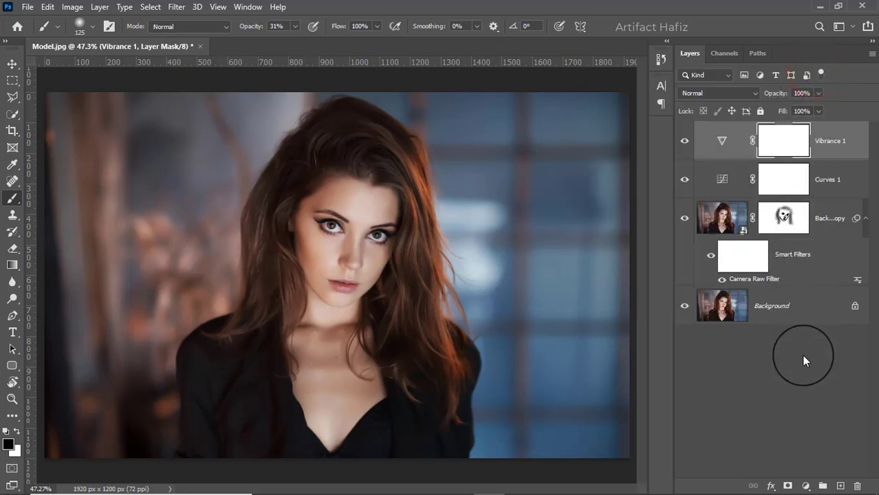
- Add a Color Lookup adjustment layer using the Fuji ETERNA 250D Kodak 2395 (by Adobe).cube 3D LUT and lower its opacity to 5%
click(806, 486)
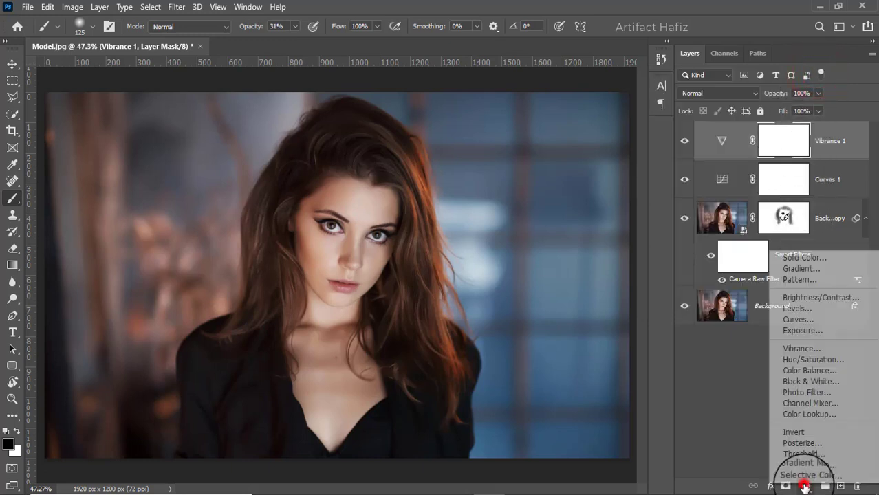
click(806, 415)
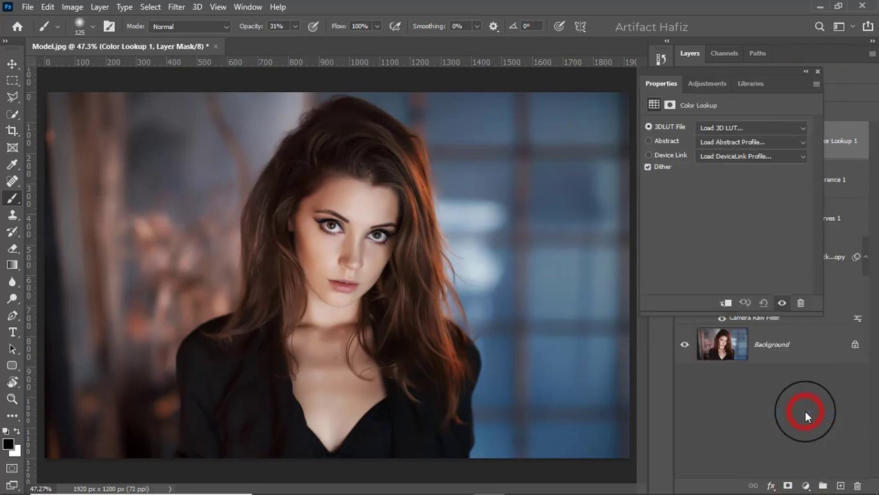
click(710, 130)
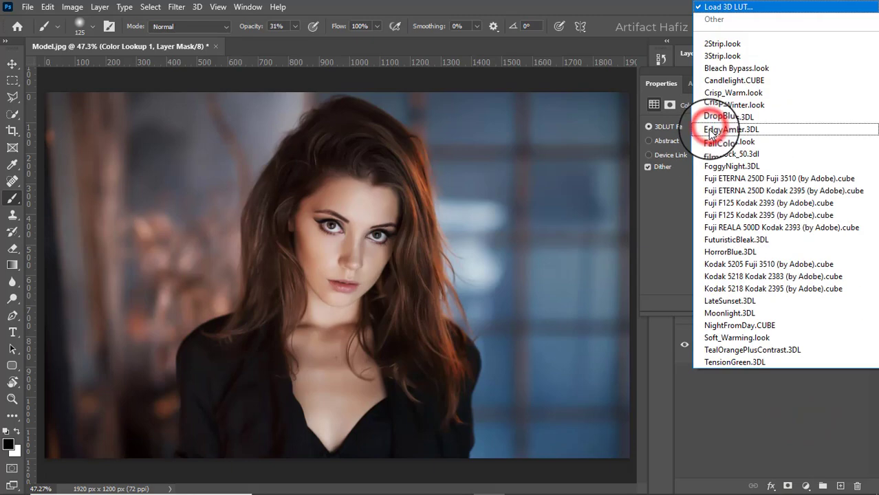
click(721, 191)
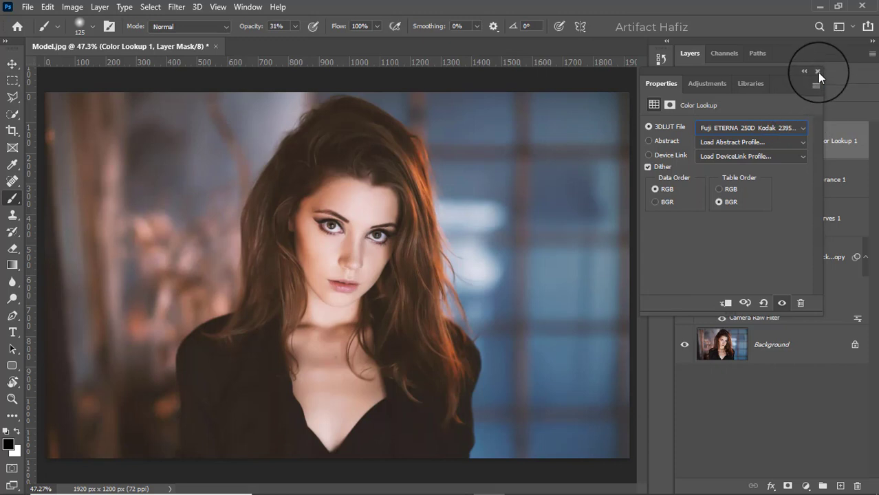
click(818, 72)
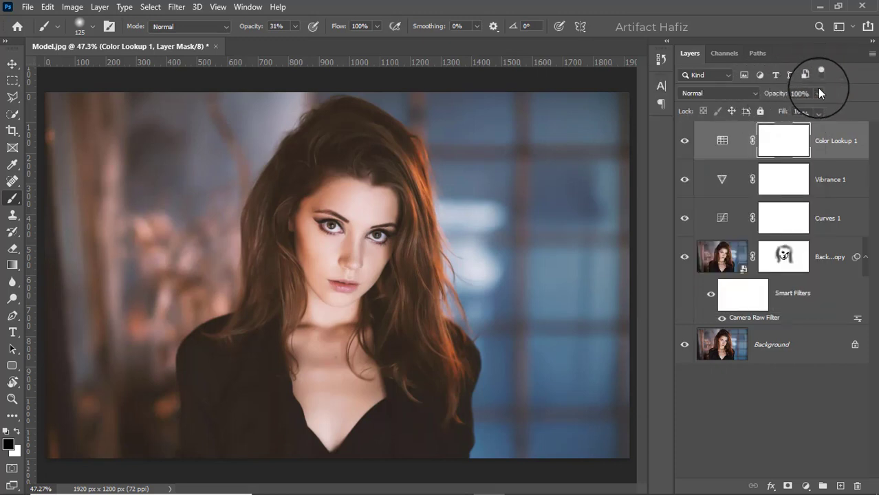
click(819, 93)
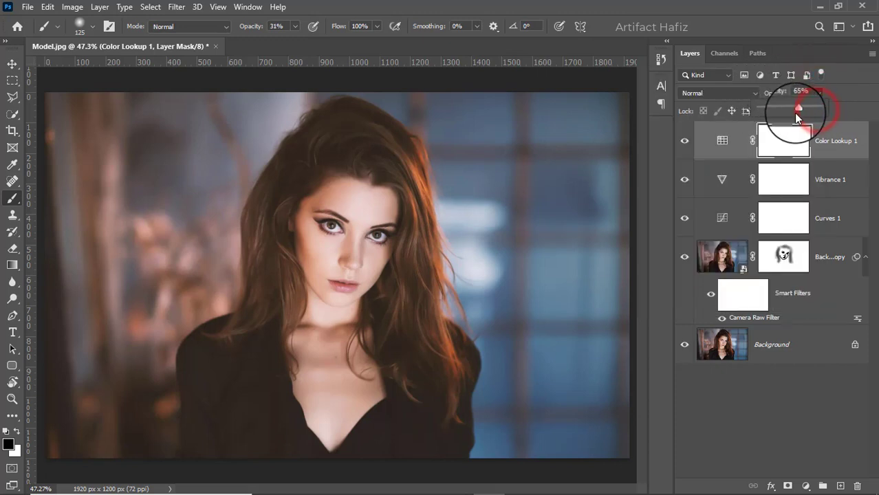
drag(775, 120, 764, 120)
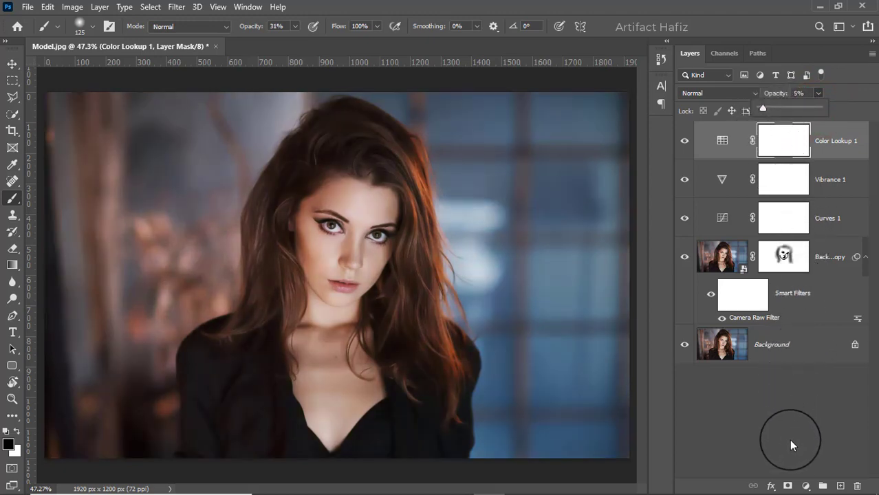
- Add a Levels adjustment layer with the white input level at 238 and the midtones at 0.75
click(806, 486)
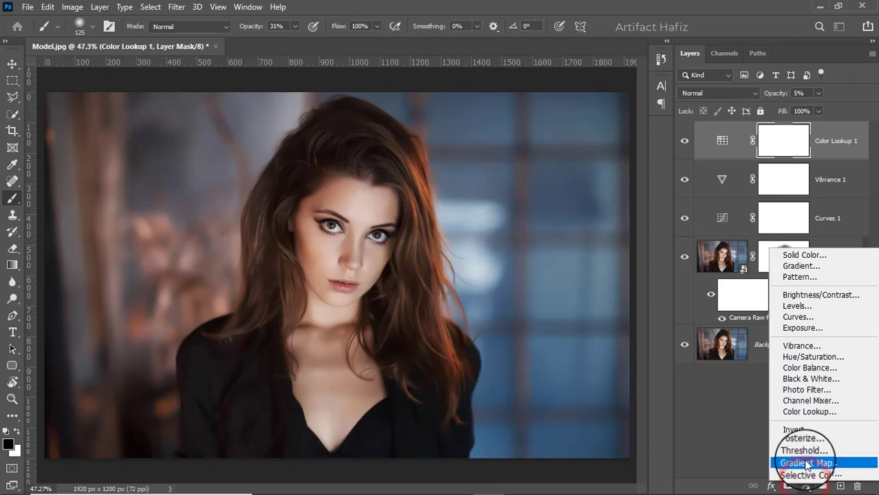
click(797, 306)
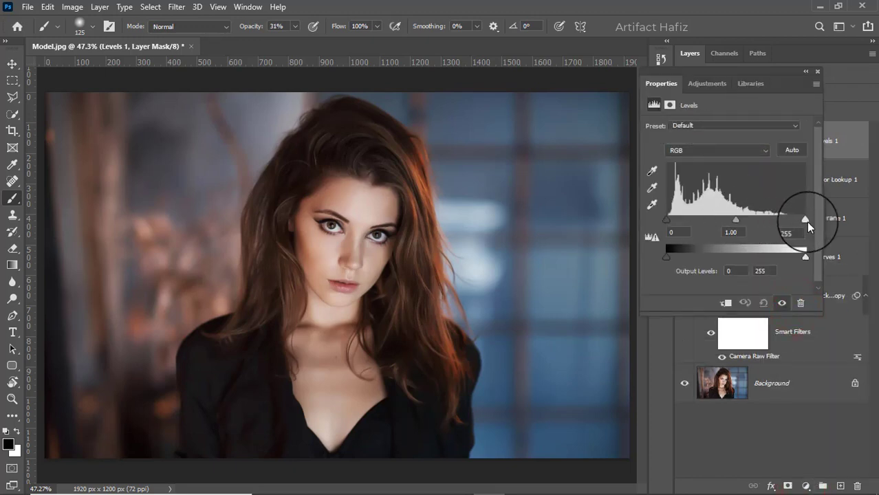
drag(805, 220, 797, 221)
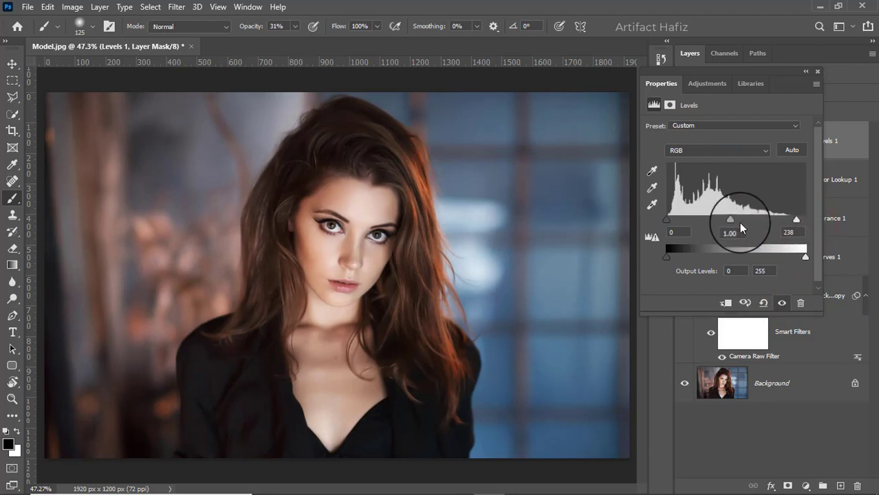
drag(732, 218, 744, 225)
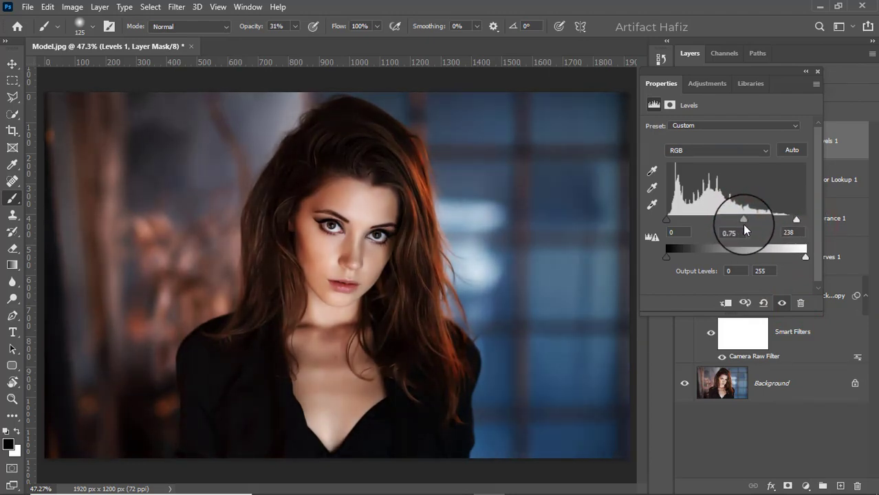
click(818, 71)
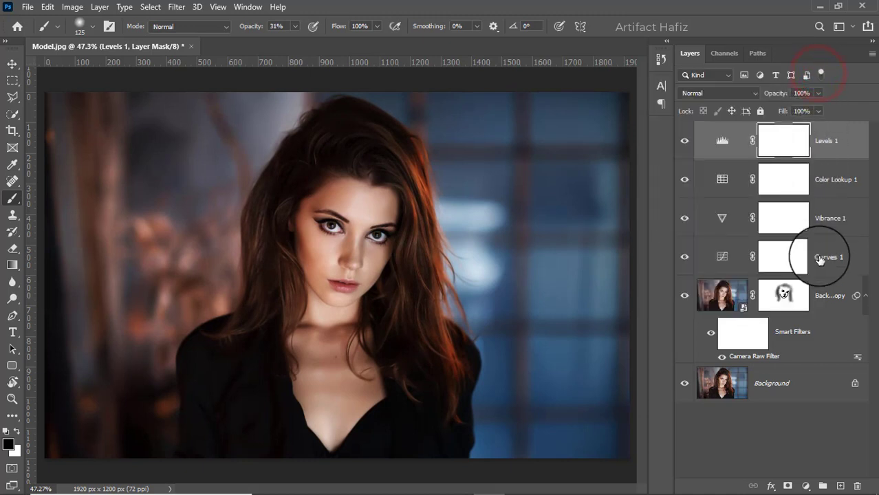
- Add a Brightness/Contrast adjustment layer with brightness at 8
click(806, 484)
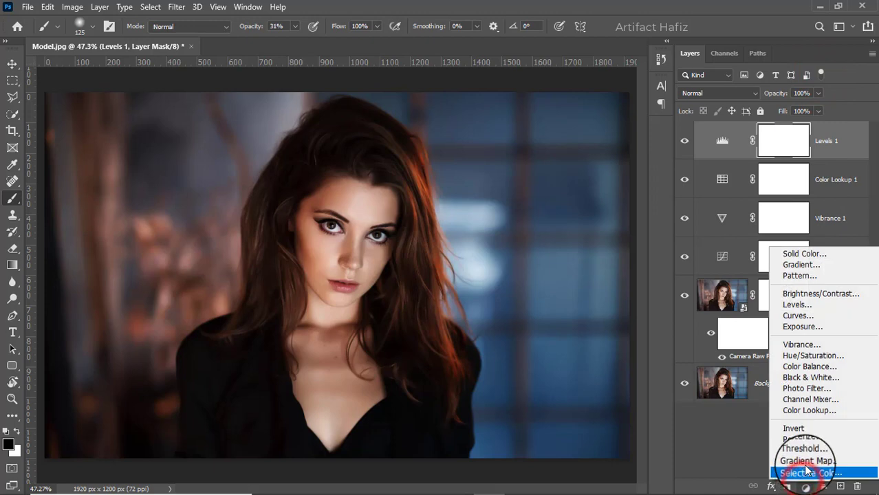
click(798, 294)
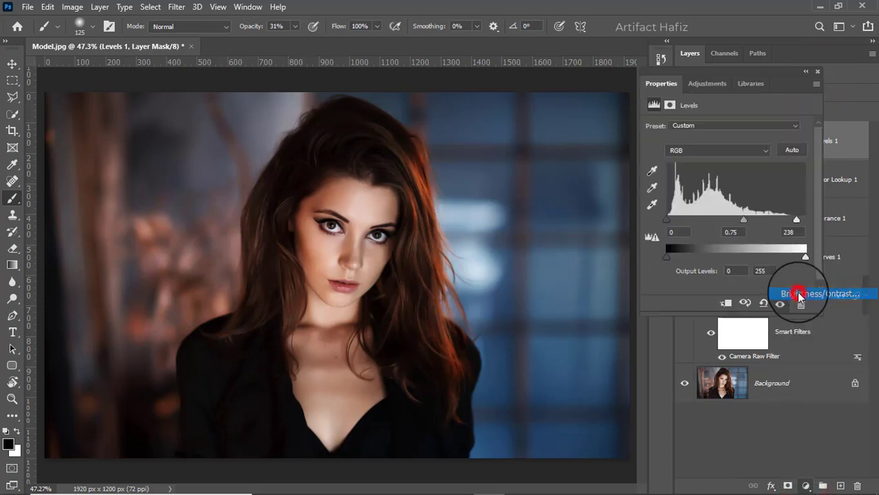
drag(727, 163, 731, 165)
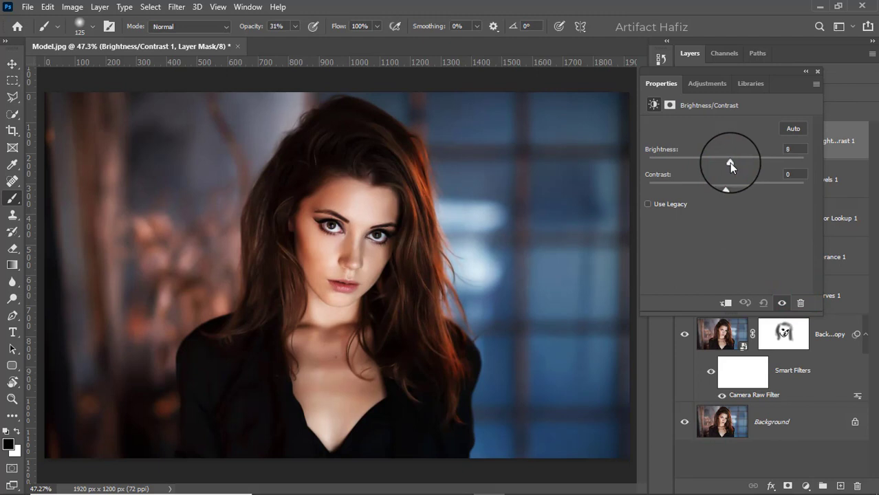
click(818, 73)
- Stamp all visible layers into a new top layer and convert it for smart filters
key(ctrl+alt+shift+e)
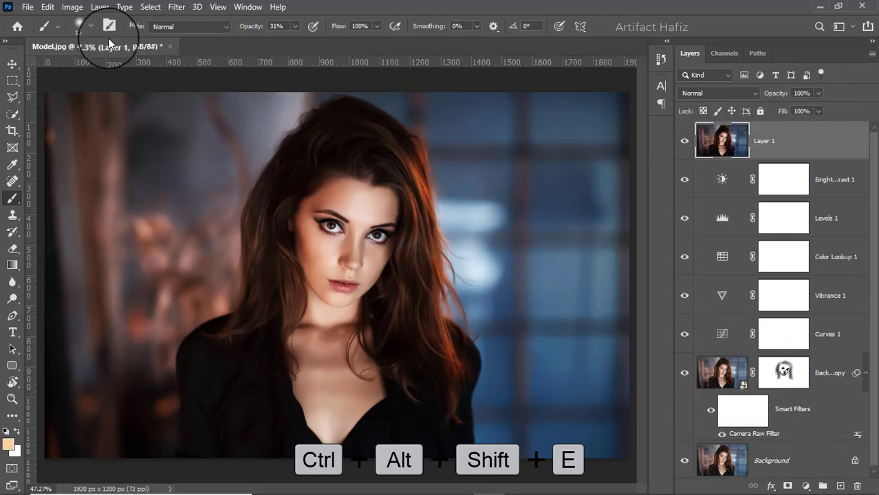
click(11, 65)
click(175, 6)
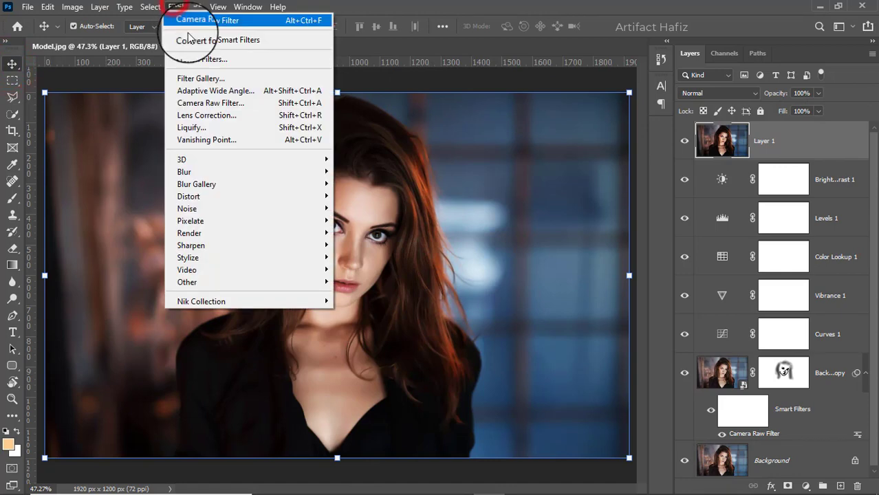
click(187, 36)
- Apply a Camera Raw Filter to the merged layer with Contrast -19, Highlights -28, Shadows +22, Whites +33 and Blacks -8
click(178, 6)
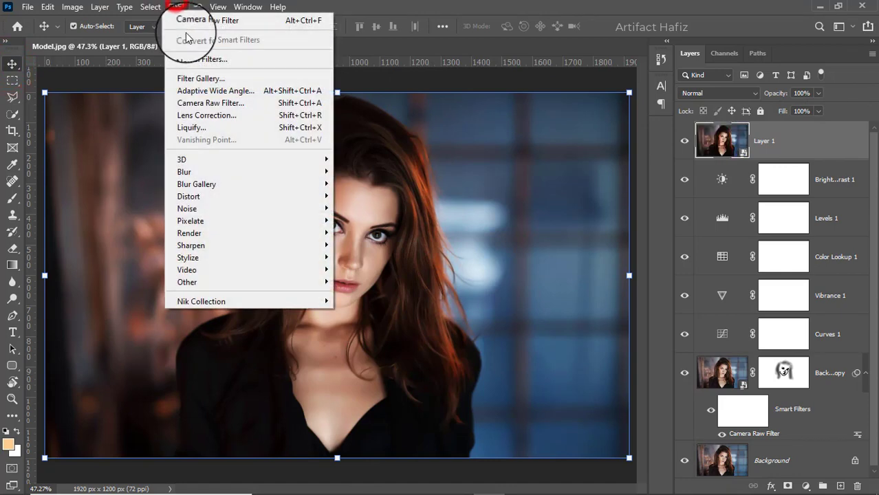
click(206, 103)
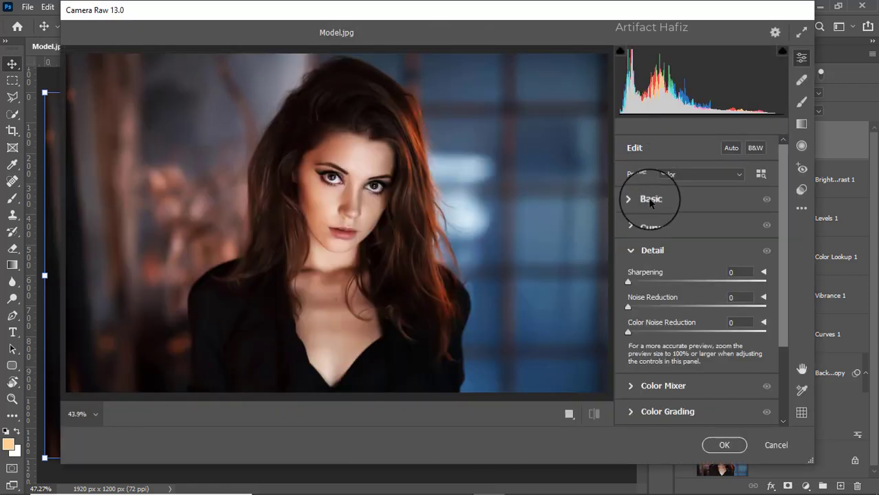
click(629, 198)
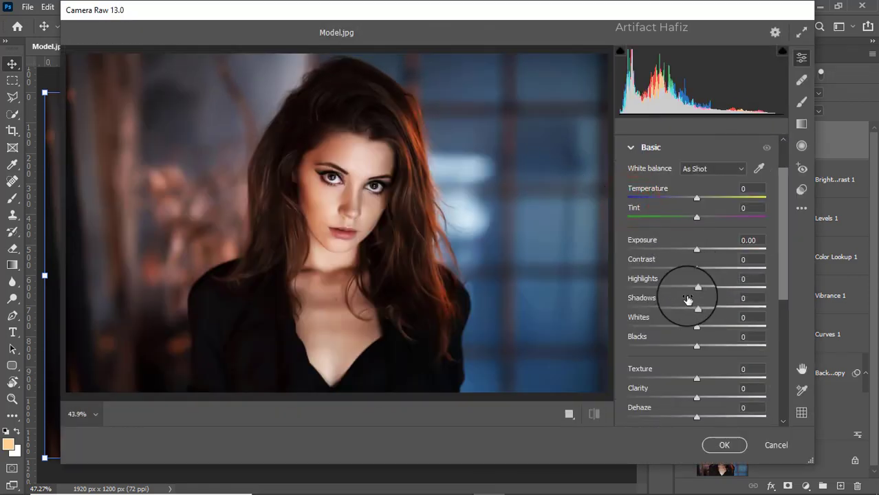
drag(696, 290, 677, 290)
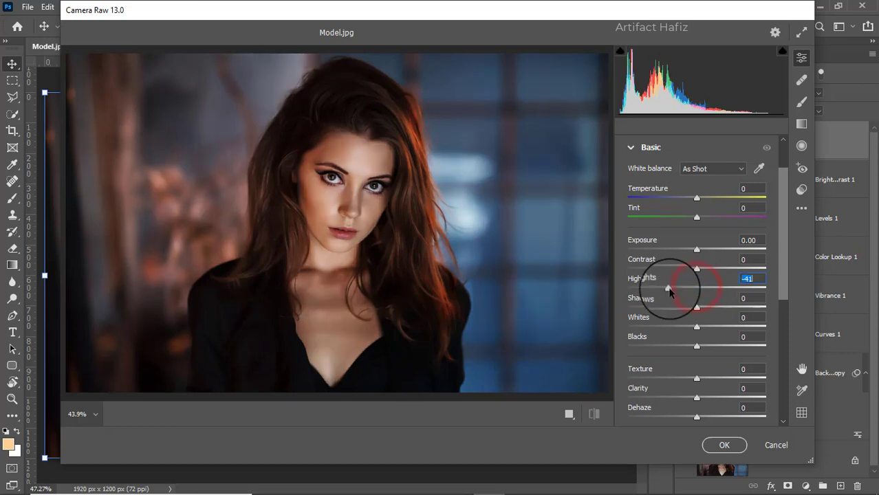
drag(697, 326, 711, 307)
drag(698, 348, 691, 347)
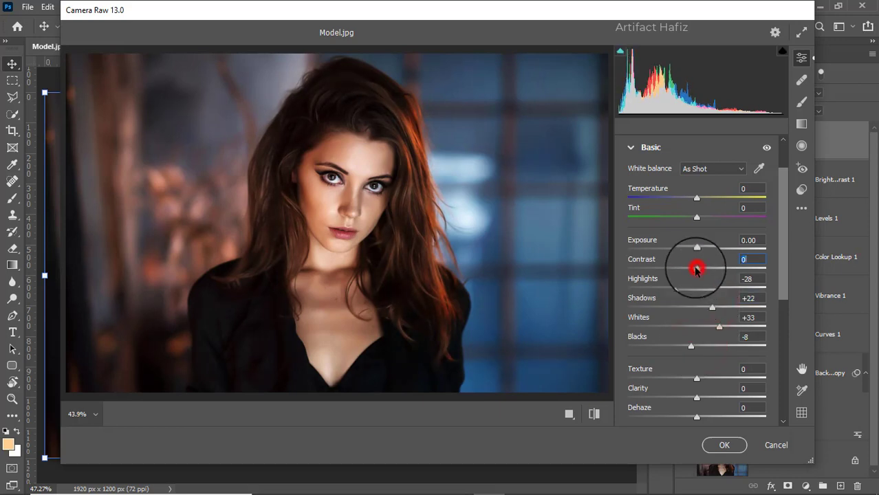
drag(697, 269, 684, 274)
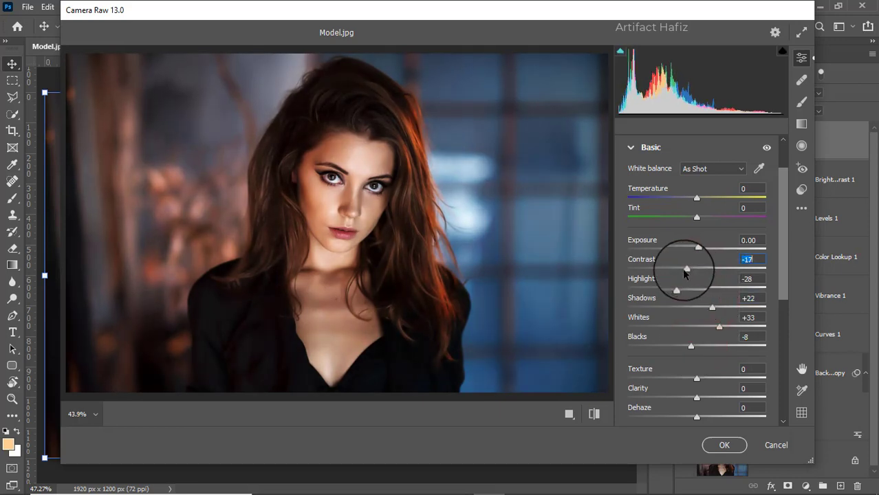
- Set the Camera Raw Texture to -4 and Clarity to +4
scroll(689, 274, down, 3)
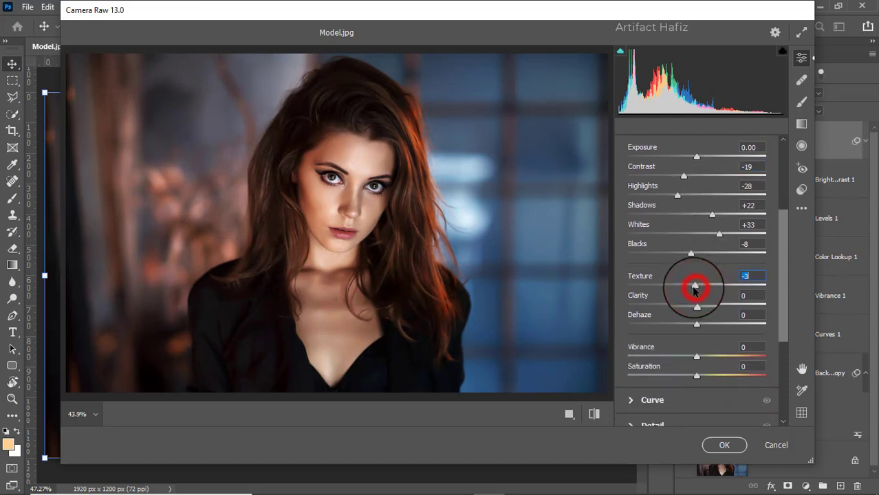
drag(695, 289, 693, 290)
click(699, 306)
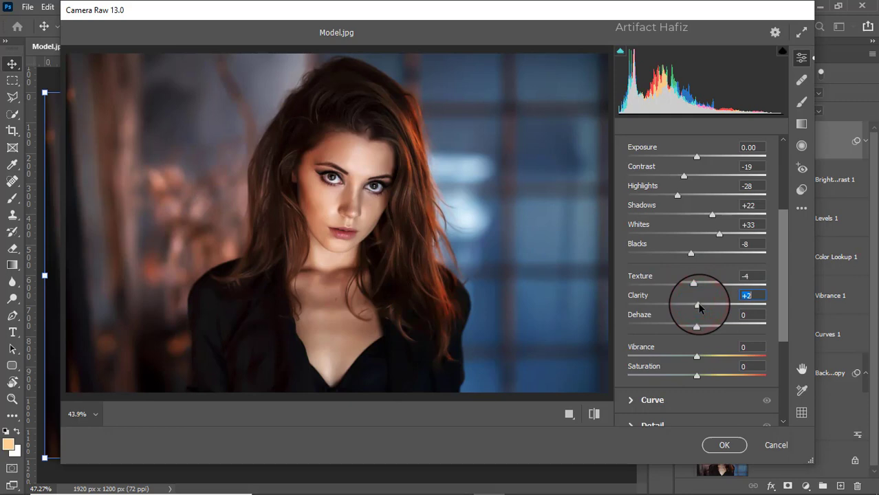
- Lift the black point of the blue channel's point curve to an output of 18
scroll(701, 303, down, 3)
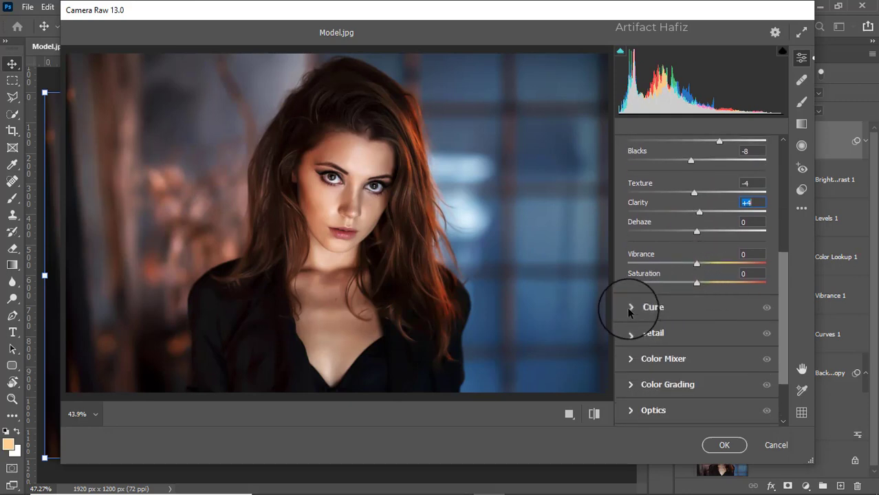
click(631, 307)
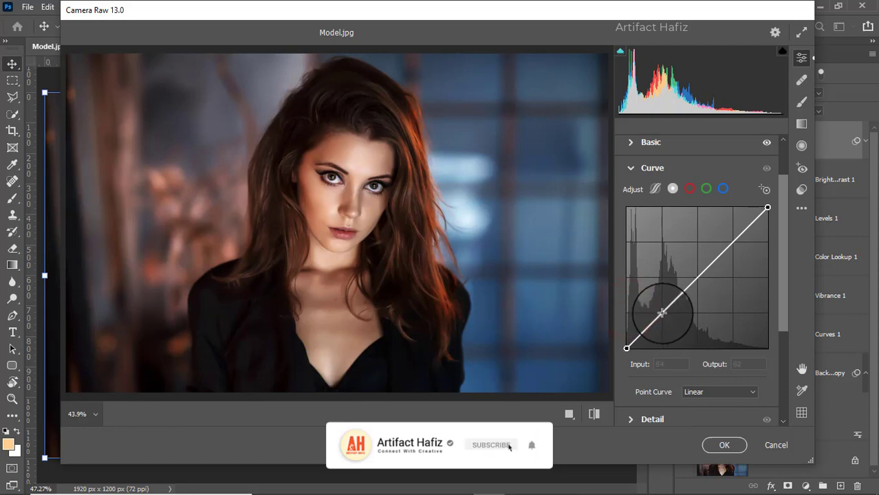
click(723, 188)
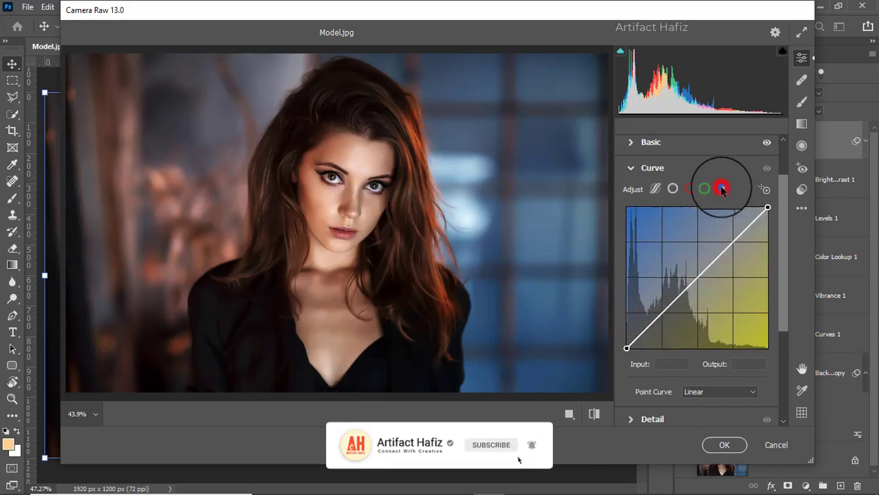
drag(625, 349, 627, 337)
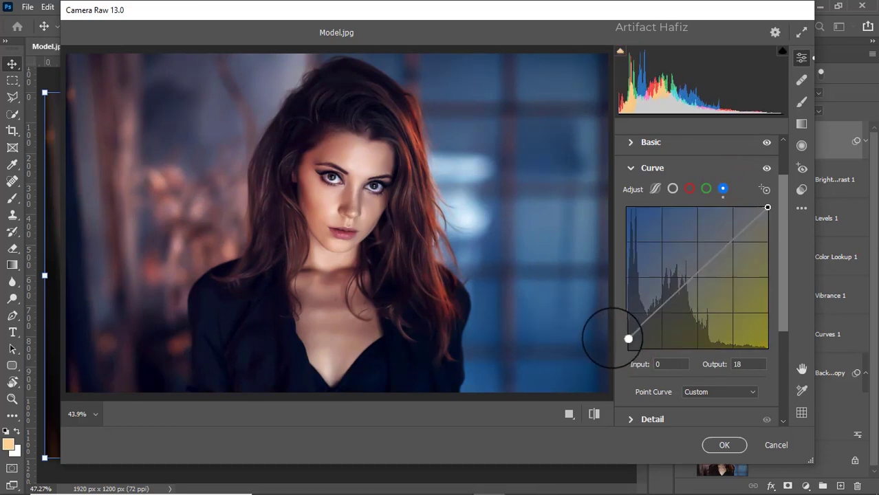
- Set the Camera Raw detail Sharpening to 8
scroll(661, 315, down, 4)
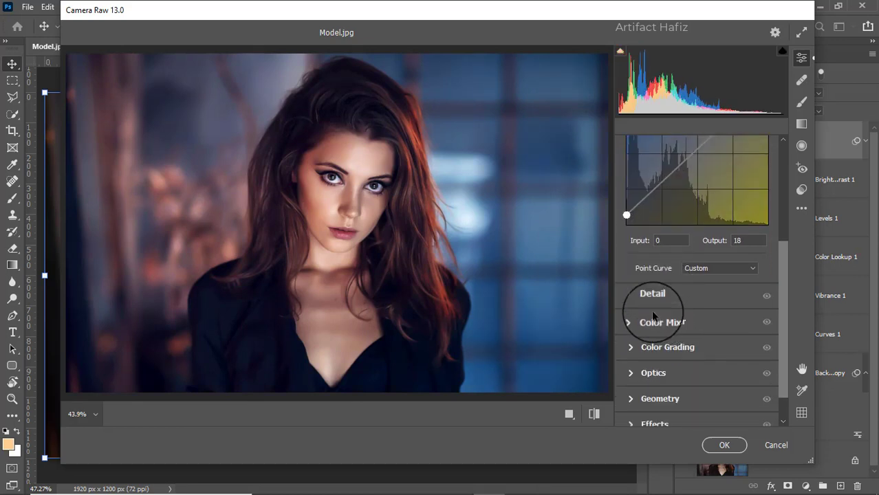
click(632, 296)
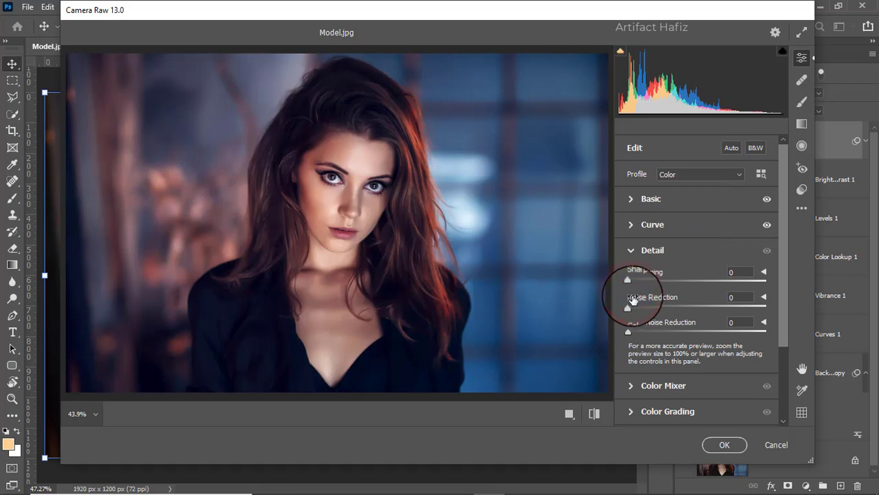
drag(630, 284, 635, 286)
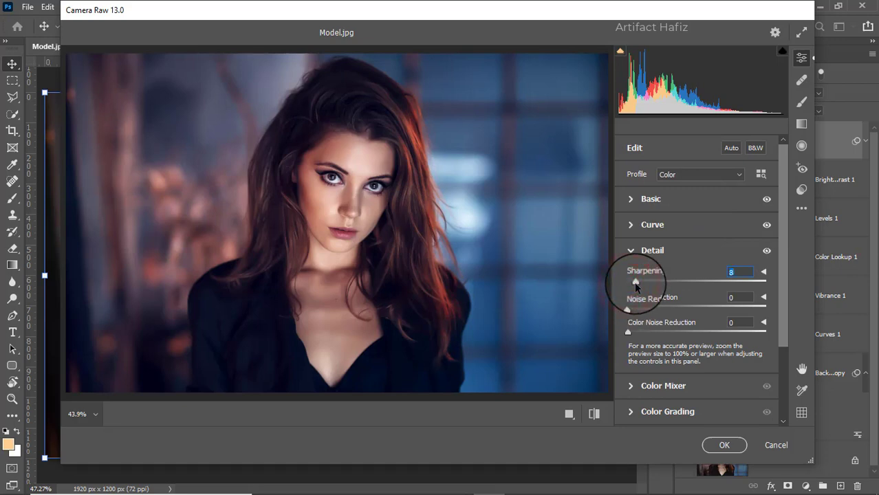
- Color grade the highlights to hue 72, saturation 21, luminance 20 and the shadows to hue 275, saturation 7, luminance 5
scroll(661, 282, down, 3)
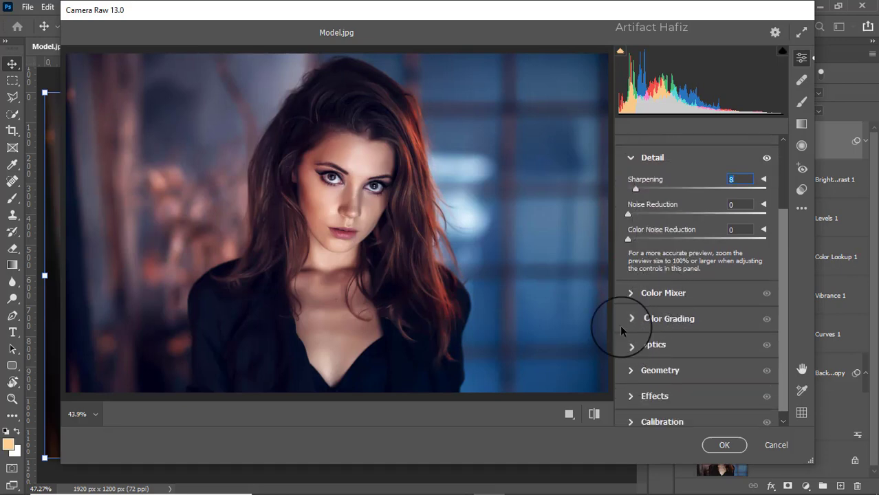
click(628, 317)
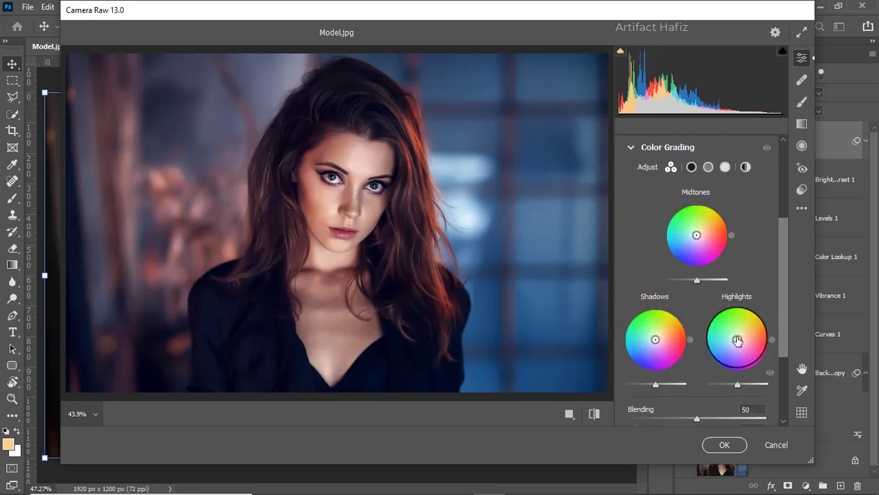
drag(736, 341, 739, 335)
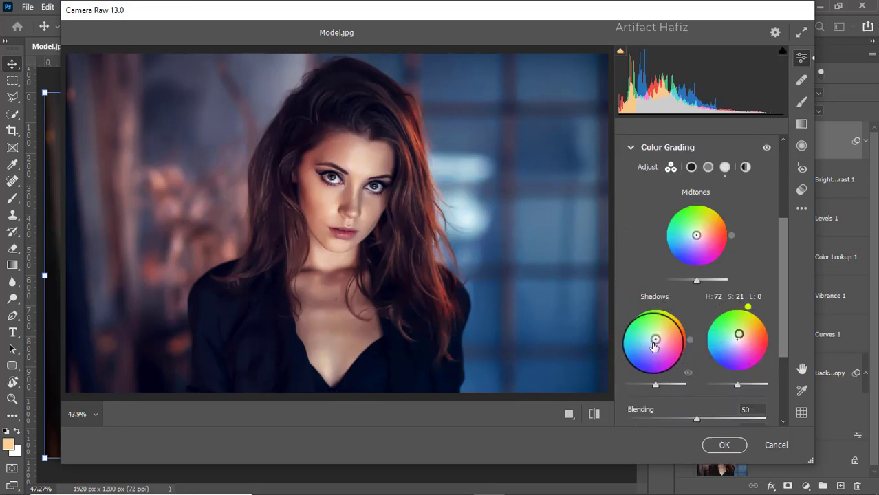
drag(653, 346, 654, 342)
mouse_move(655, 375)
mouse_down()
mouse_move(677, 374)
mouse_move(664, 378)
mouse_move(673, 389)
mouse_move(638, 391)
mouse_move(658, 391)
mouse_up()
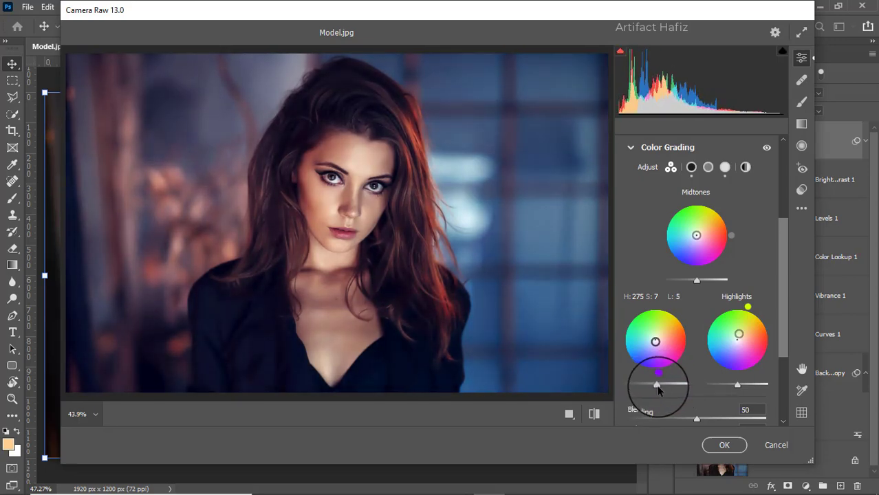
mouse_move(738, 389)
mouse_down()
mouse_move(748, 388)
mouse_move(724, 388)
mouse_move(745, 390)
mouse_up()
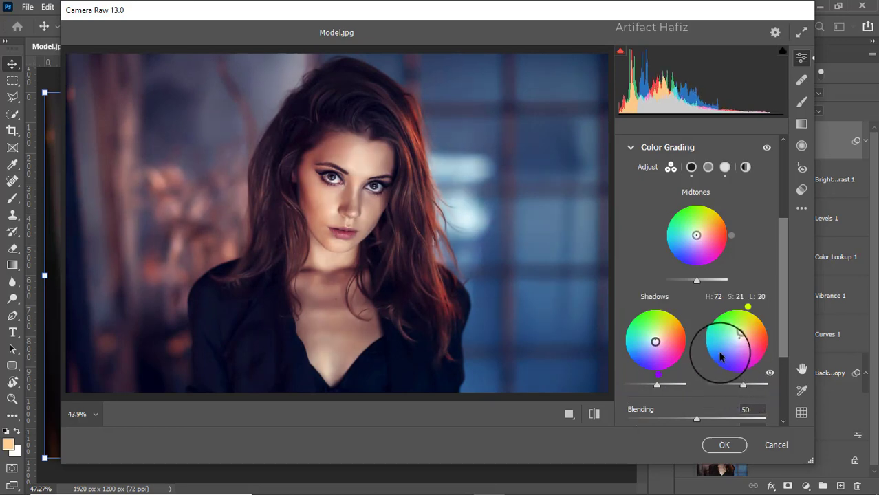
- Calibrate the primaries' saturation to -9 for red, +7 for green and +9 for blue, and apply the Camera Raw filter
scroll(722, 354, down, 5)
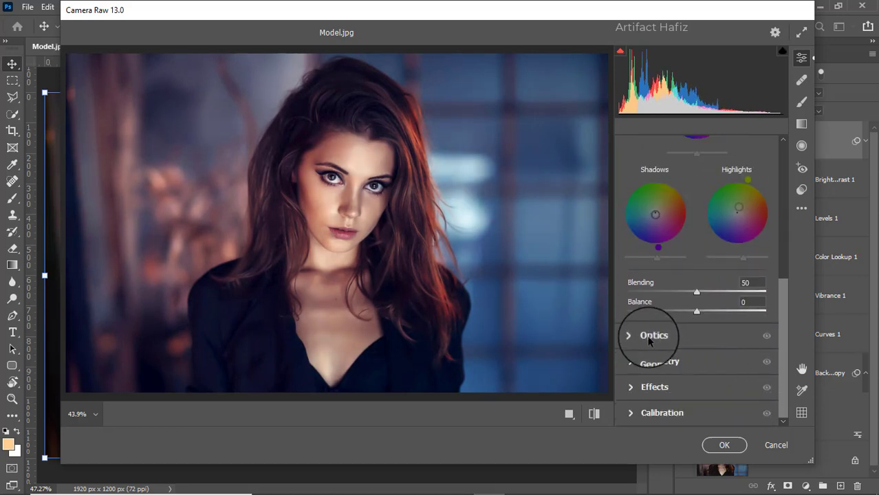
click(634, 413)
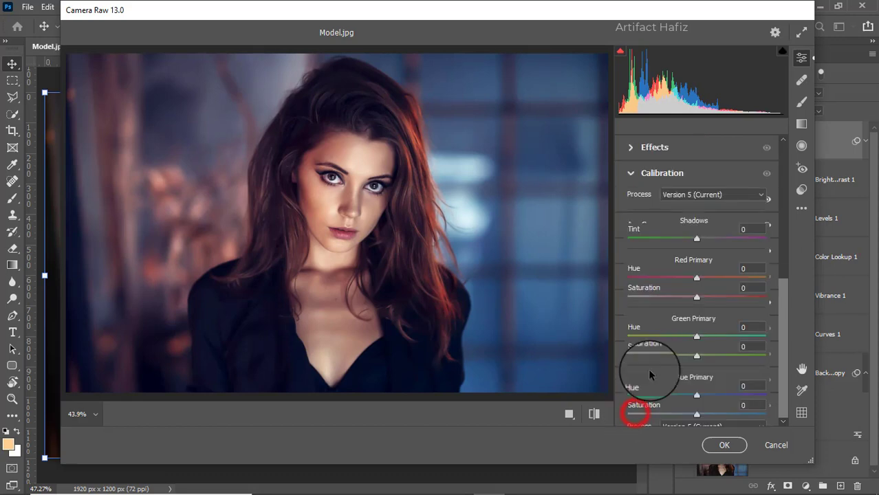
drag(692, 299, 691, 295)
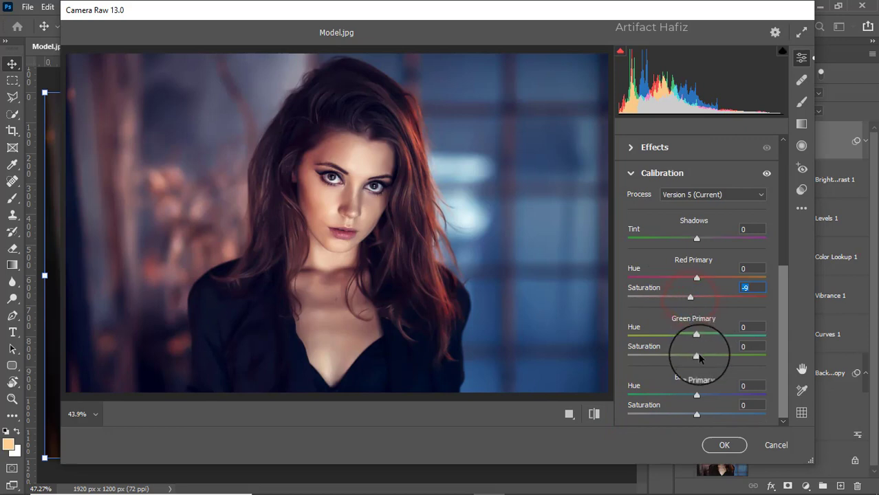
drag(697, 355, 703, 357)
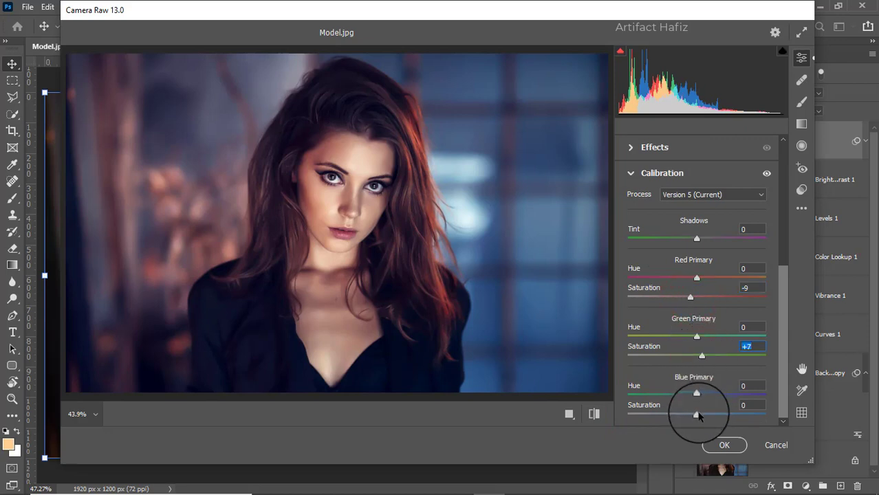
drag(701, 415, 701, 413)
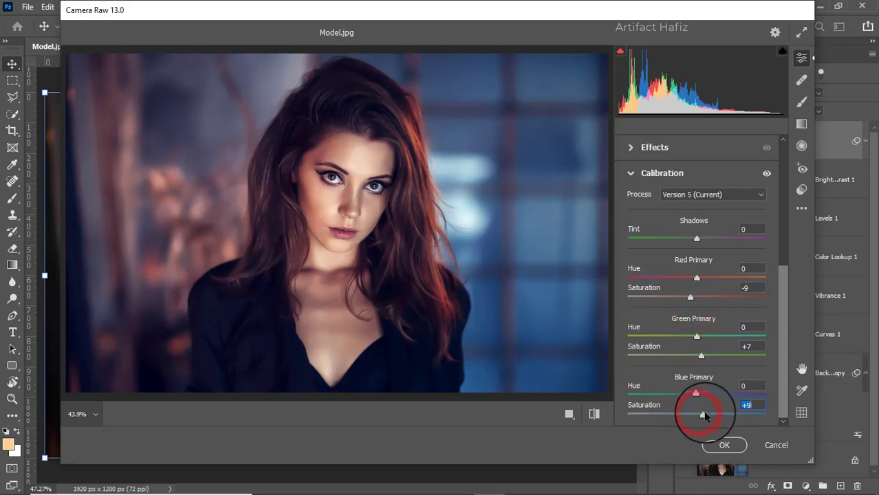
click(722, 446)
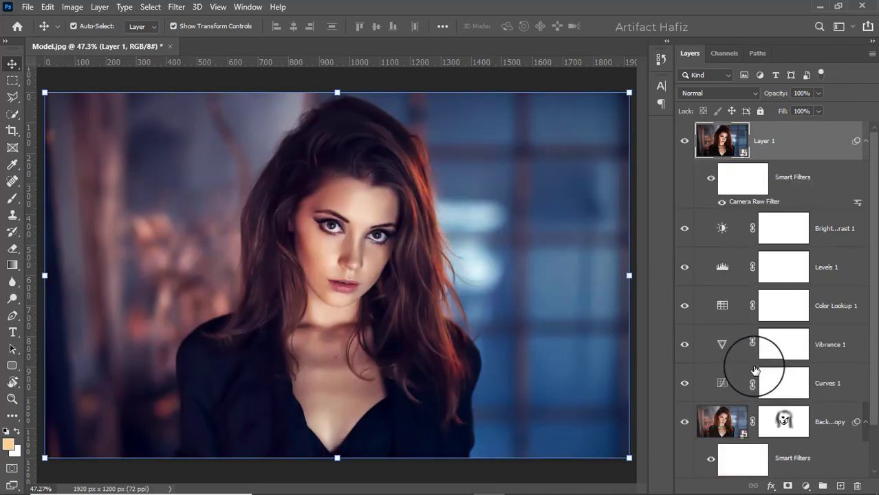
- Compare the graded portrait with the original by toggling the visibility of every layer except Background
scroll(755, 371, down, 2)
key(alt)
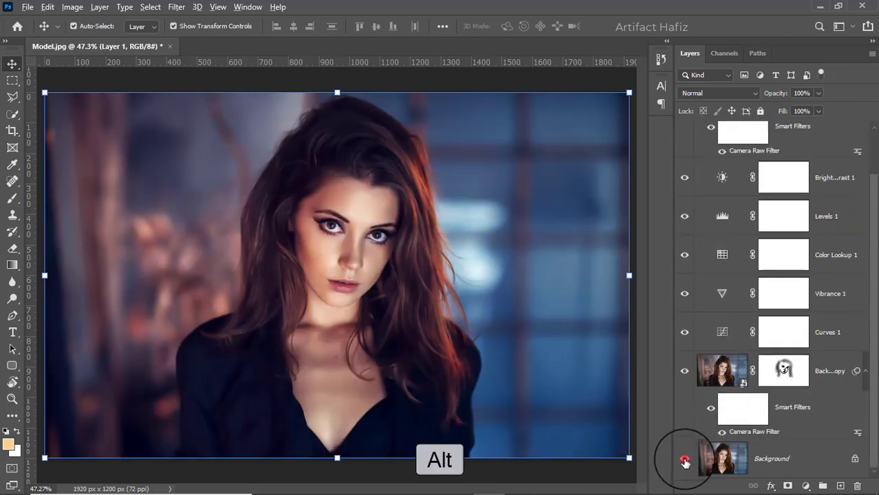
alt+click(686, 460)
alt+click(685, 460)
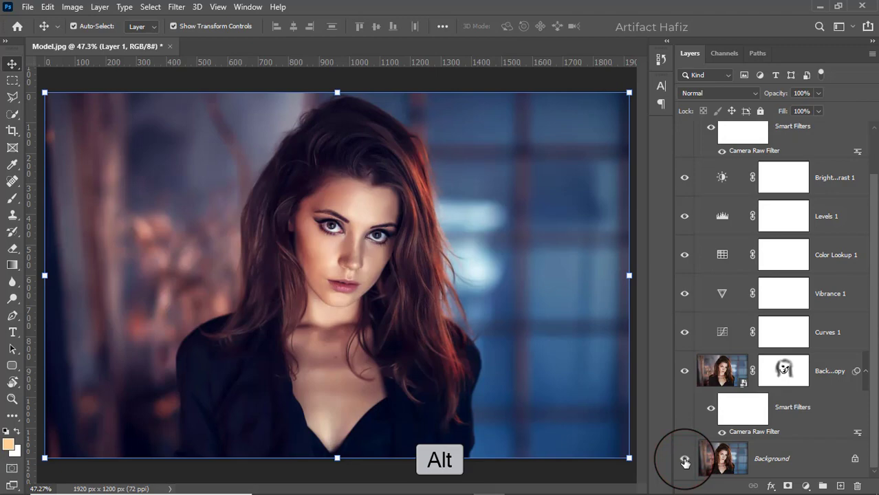
alt+click(685, 461)
alt+click(686, 461)
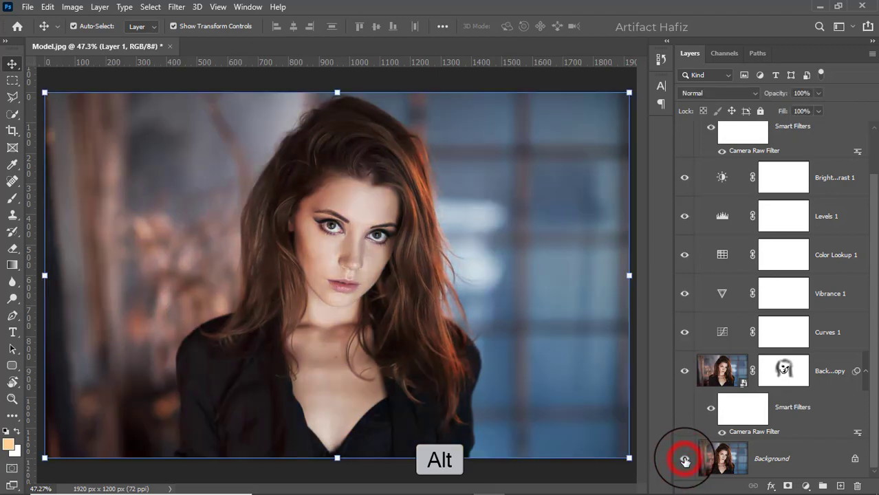
alt+click(685, 461)
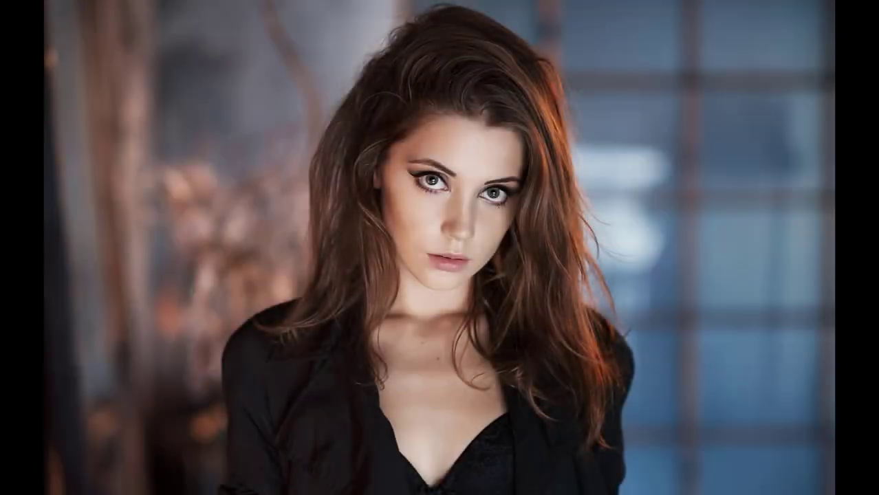